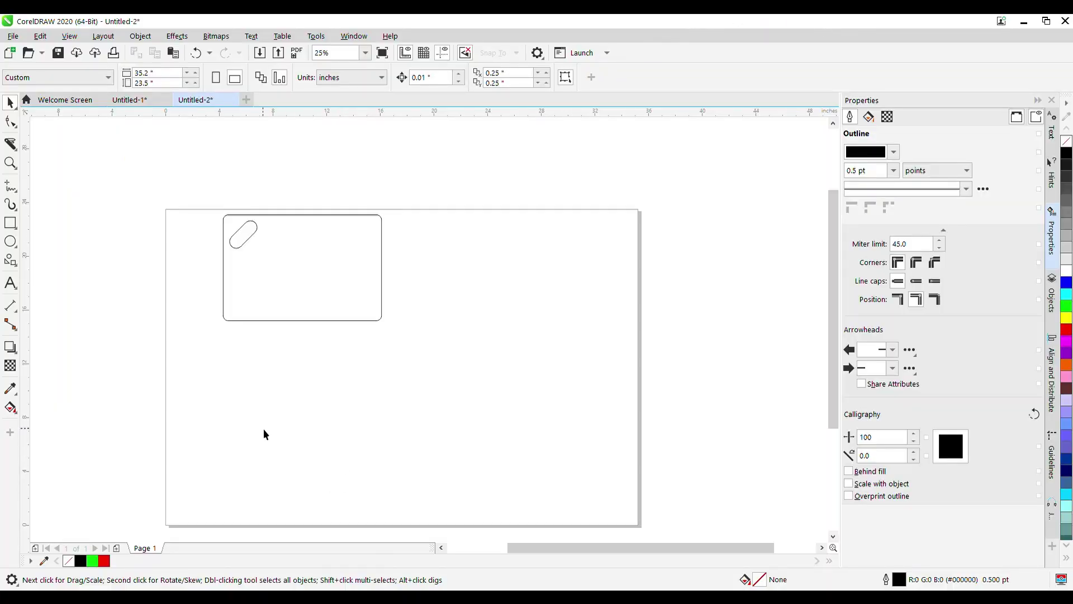
{"action": "left_click_drag", "start_coordinate": [396, 369], "coordinate": [387, 351]}
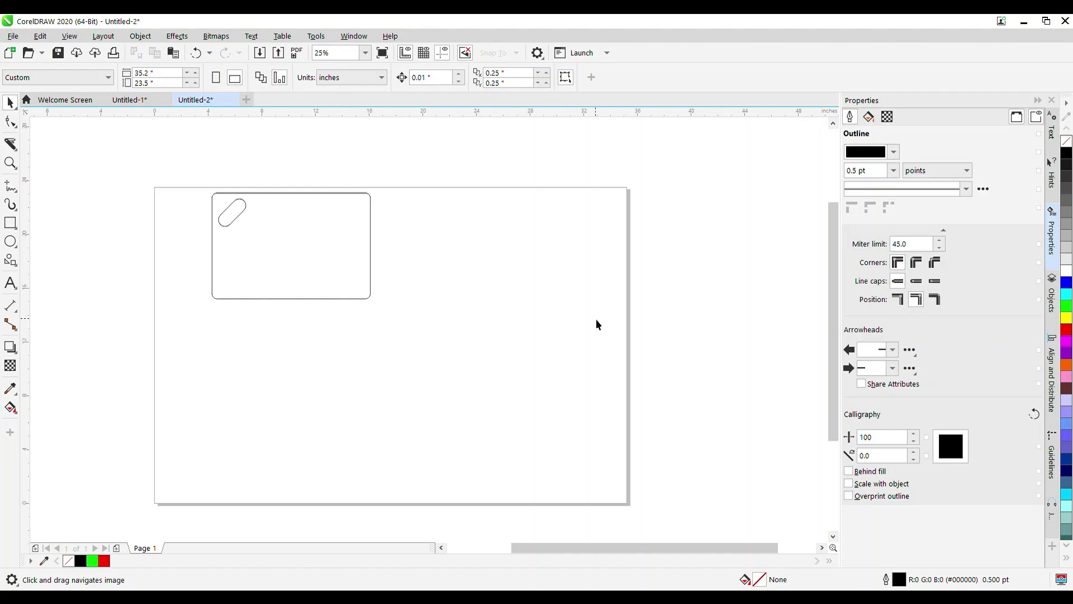
{"action": "left_click_drag", "start_coordinate": [596, 319], "coordinate": [593, 284]}
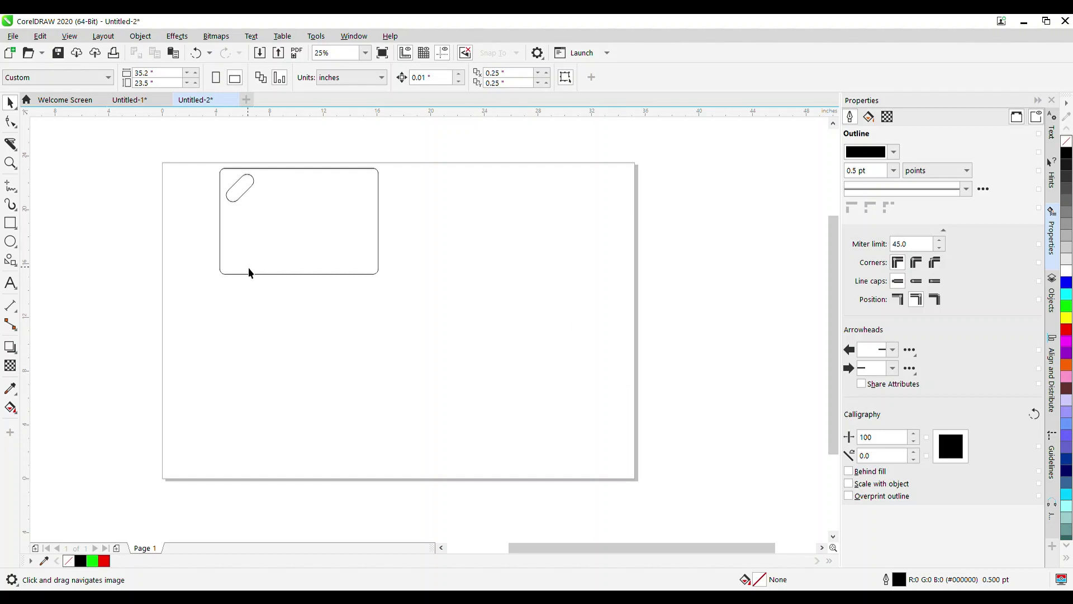
{"action": "left_click_drag", "start_coordinate": [235, 274], "coordinate": [226, 269]}
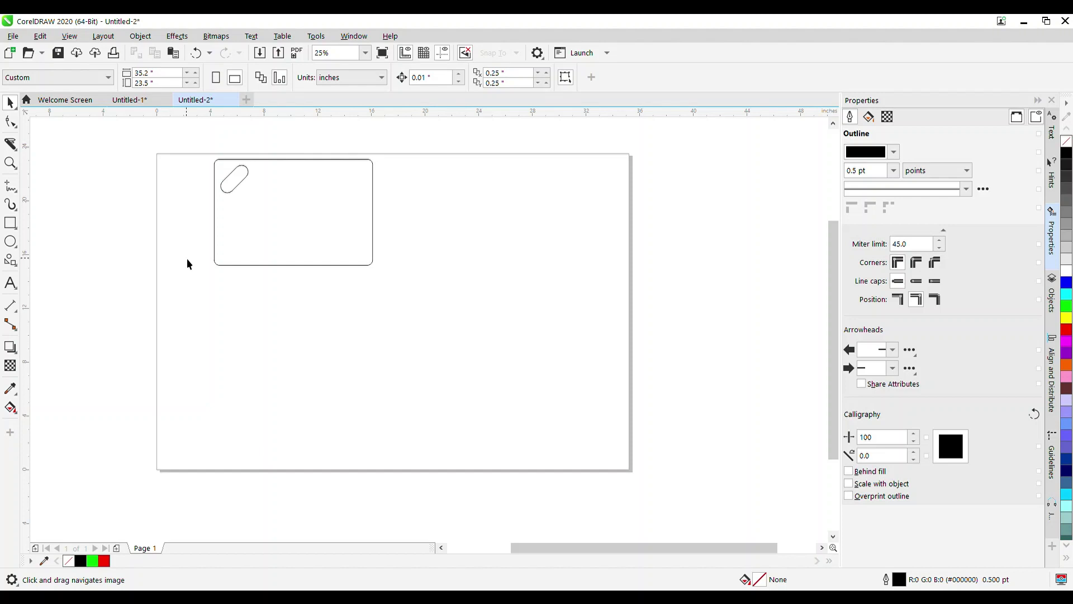
{"action": "left_click_drag", "start_coordinate": [176, 324], "coordinate": [463, 139]}
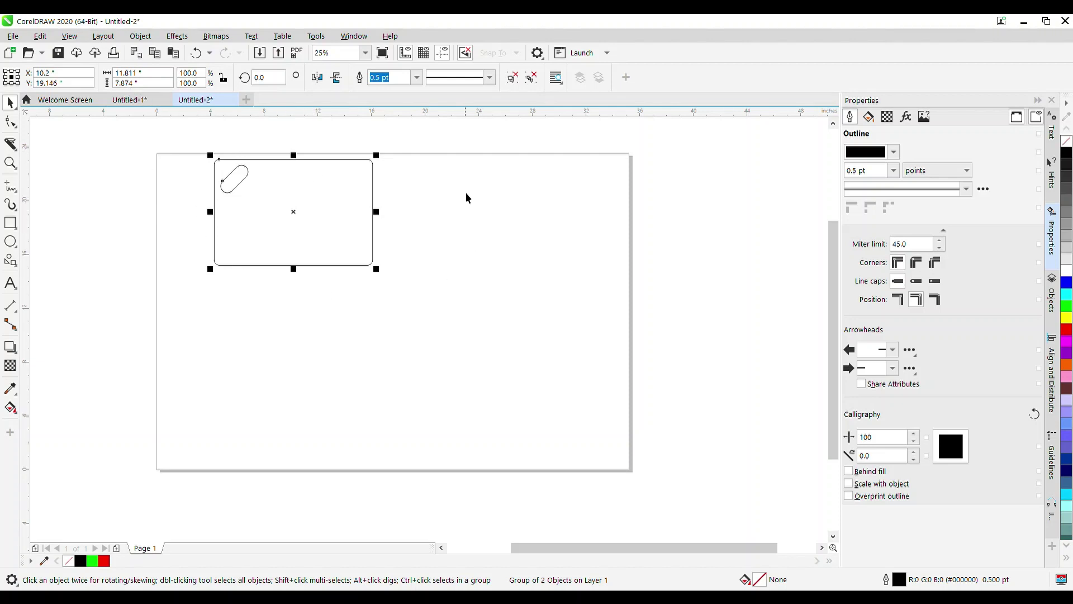
Step: Copy the board-and-slot group to the right, then copy the pair down to make four boards
{"action": "left_click", "coordinate": [202, 306]}
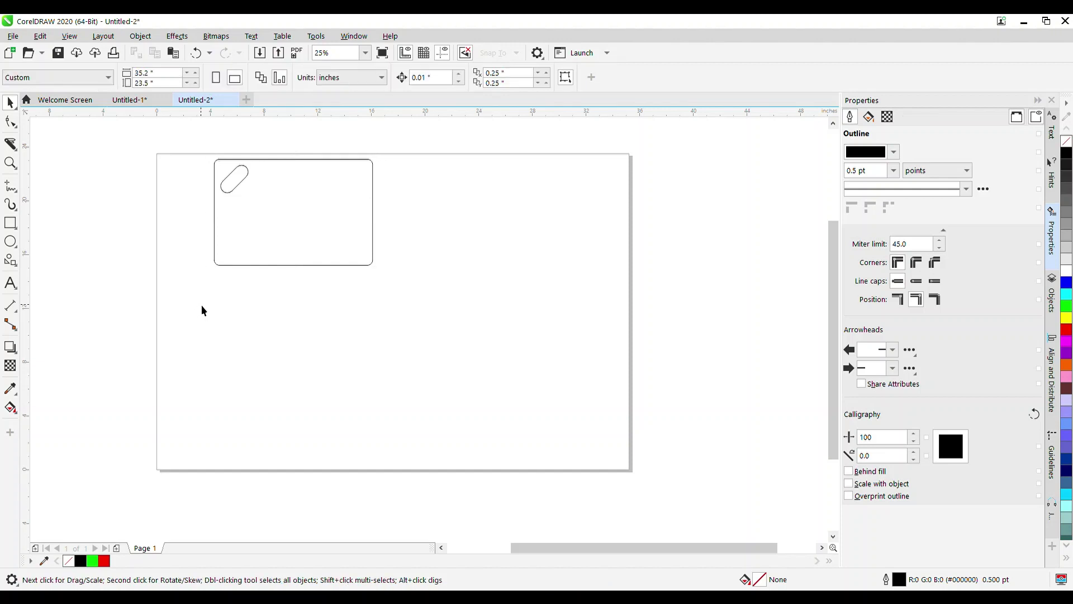
{"action": "left_click_drag", "start_coordinate": [195, 312], "coordinate": [518, 141]}
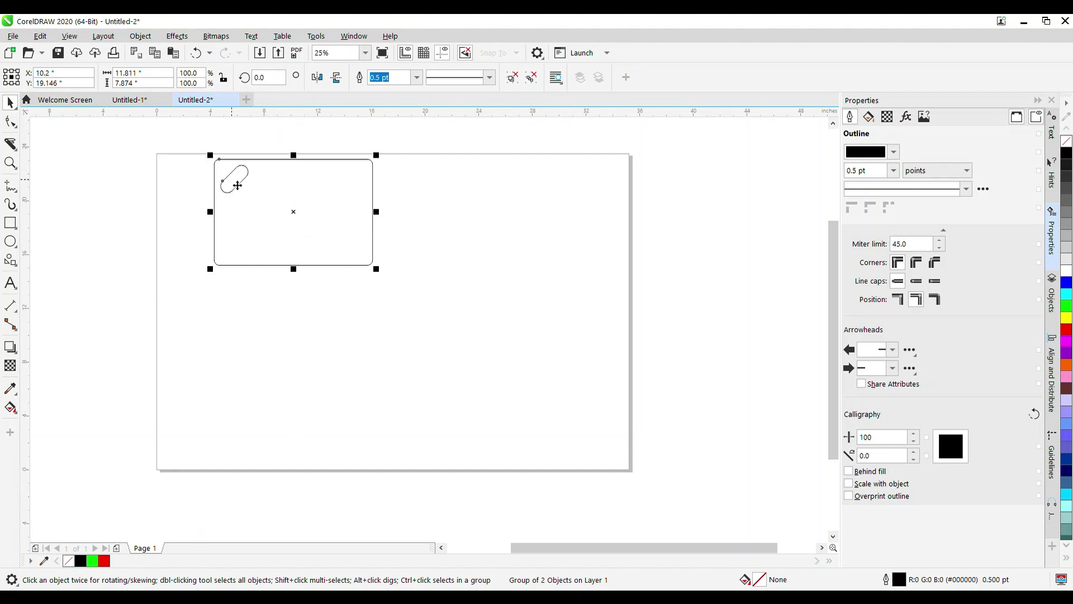
{"action": "left_click", "coordinate": [139, 344]}
{"action": "left_click_drag", "start_coordinate": [425, 159], "coordinate": [426, 161]}
{"action": "left_click", "coordinate": [337, 414]}
{"action": "left_click", "coordinate": [292, 265]}
{"action": "left_click_drag", "start_coordinate": [290, 228], "coordinate": [458, 227]}
{"action": "left_click", "coordinate": [326, 212]}
{"action": "left_click_drag", "start_coordinate": [326, 213], "coordinate": [452, 337]}
Step: Align the left edges of the right-hand boards, then of the left-hand boards
{"action": "left_click_drag", "start_coordinate": [610, 144], "coordinate": [186, 289]}
{"action": "left_click_drag", "start_coordinate": [115, 435], "coordinate": [762, 263]}
{"action": "left_click_drag", "start_coordinate": [677, 144], "coordinate": [384, 356]}
{"action": "left_click_drag", "start_coordinate": [355, 402], "coordinate": [355, 403]}
{"action": "key", "text": "l"}
{"action": "left_click_drag", "start_coordinate": [149, 132], "coordinate": [201, 169]}
{"action": "left_click_drag", "start_coordinate": [402, 417], "coordinate": [401, 417]}
{"action": "key", "text": "l"}
{"action": "left_click", "coordinate": [423, 417]}
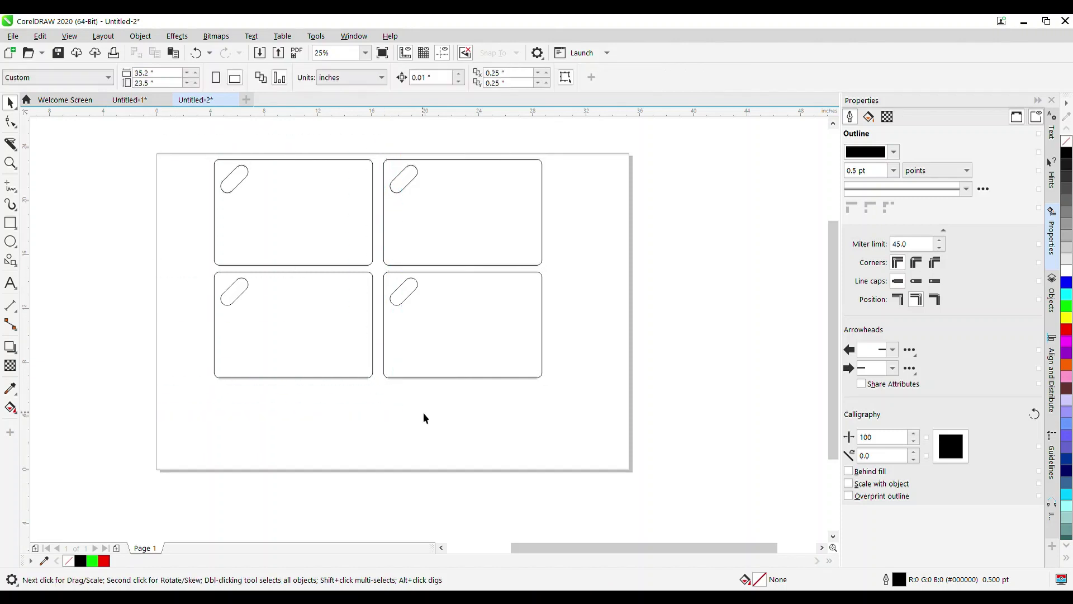
{"action": "left_click_drag", "start_coordinate": [476, 433], "coordinate": [457, 452]}
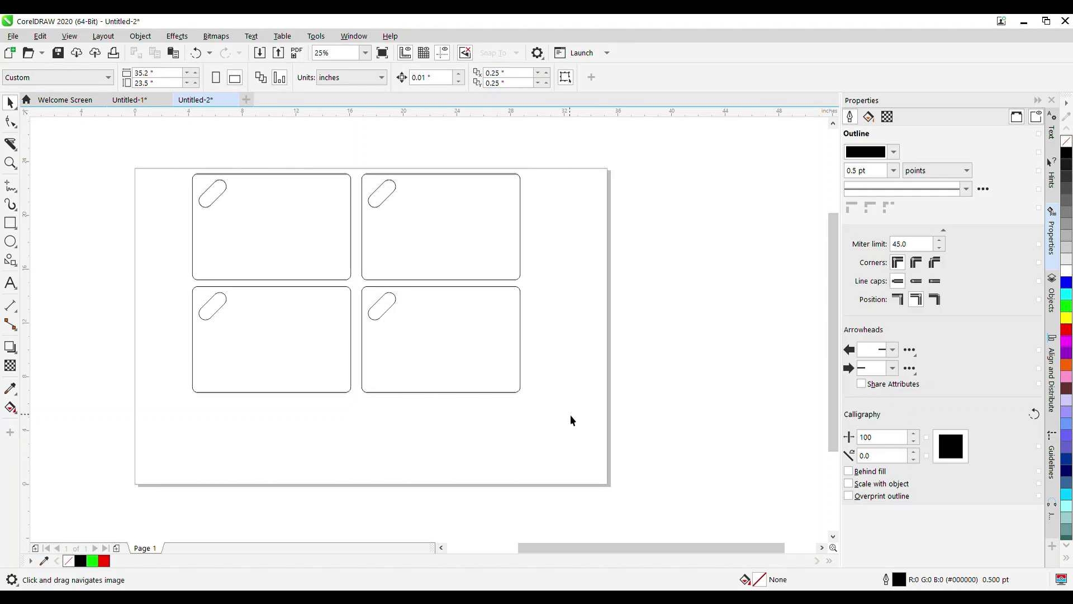
Step: Give all four board outlines and their handle slots a green outline colour
{"action": "left_click_drag", "start_coordinate": [566, 430], "coordinate": [126, 128]}
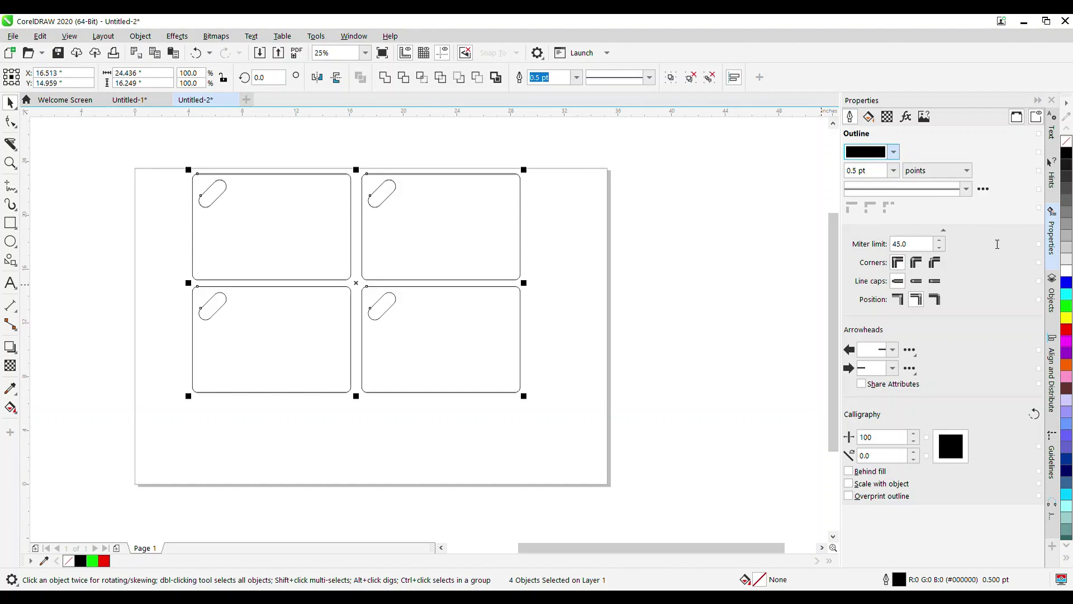
{"action": "left_click", "coordinate": [683, 172]}
{"action": "left_click_drag", "start_coordinate": [551, 285], "coordinate": [571, 291]}
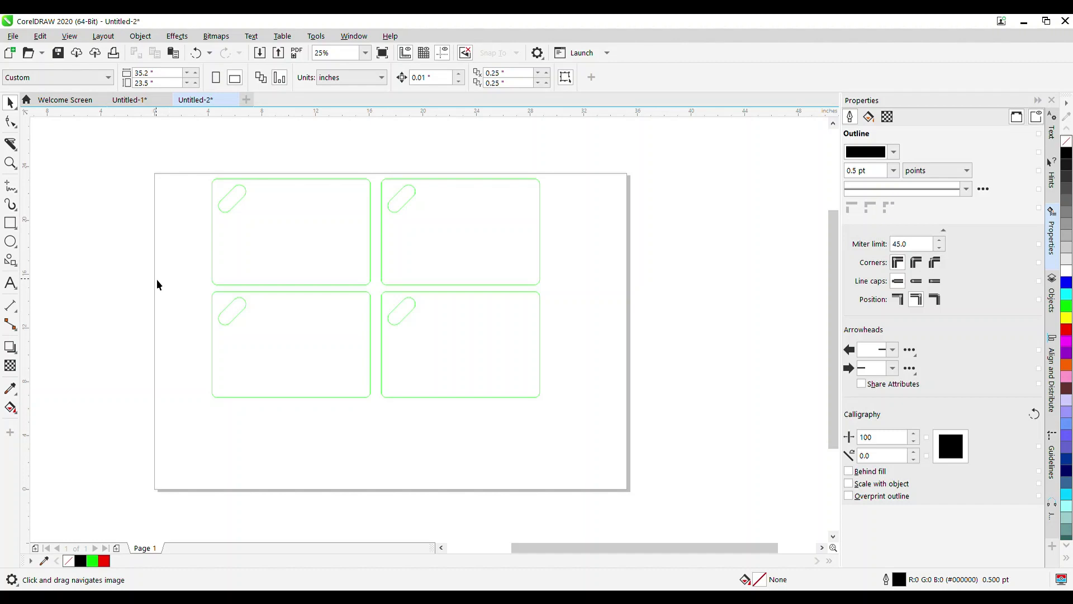
{"action": "left_click_drag", "start_coordinate": [152, 267], "coordinate": [136, 257]}
{"action": "key", "text": "space"}
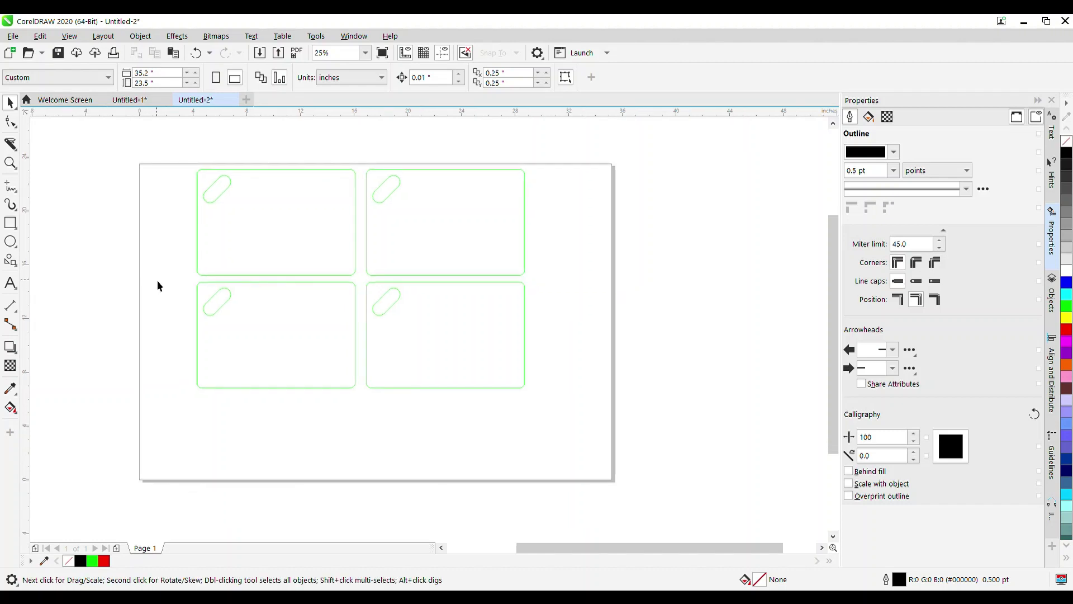
{"action": "left_click_drag", "start_coordinate": [312, 314], "coordinate": [572, 447]}
{"action": "left_click", "coordinate": [567, 445]}
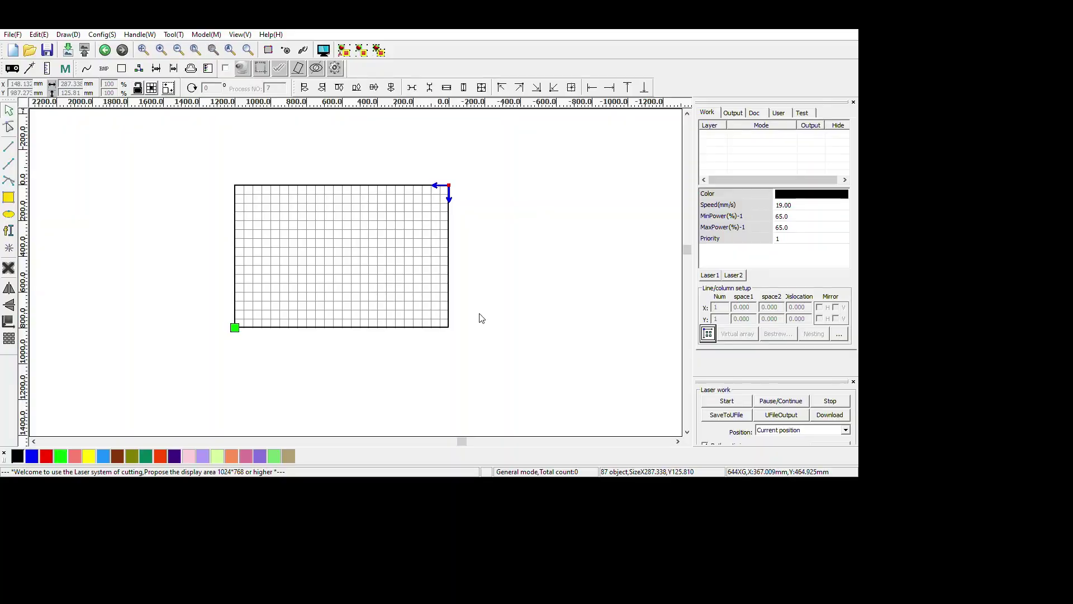
Step: Zoom into the RDWorks work area and start importing the CorelDRAW board design
{"action": "scroll", "coordinate": [457, 298], "scroll_direction": "up", "scroll_amount": 1}
{"action": "left_click_drag", "start_coordinate": [457, 298], "coordinate": [464, 309]}
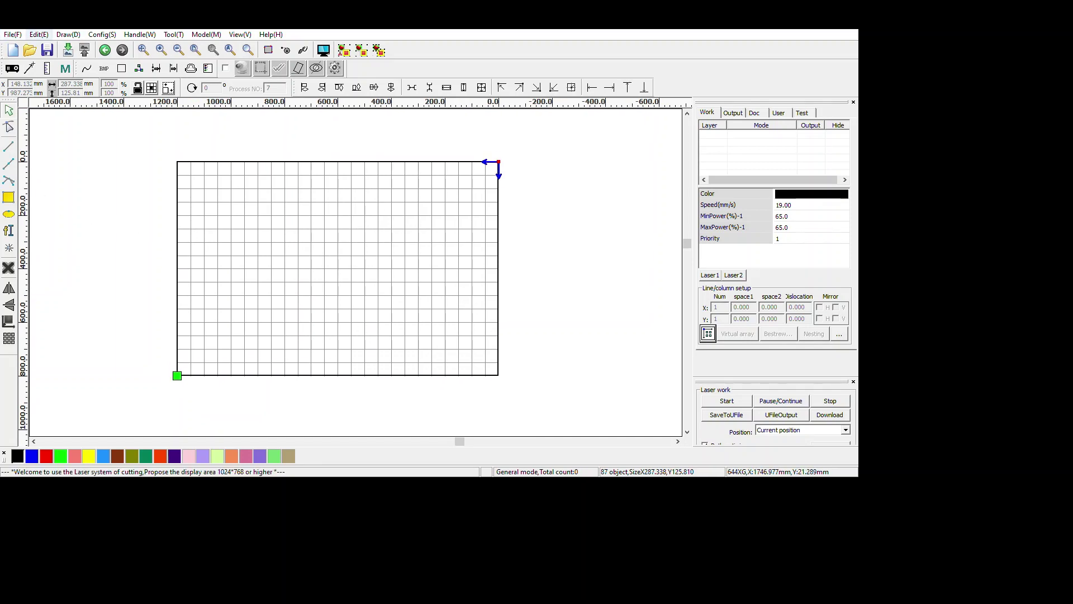
{"action": "key", "text": "alt"}
{"action": "key", "text": "alt"}
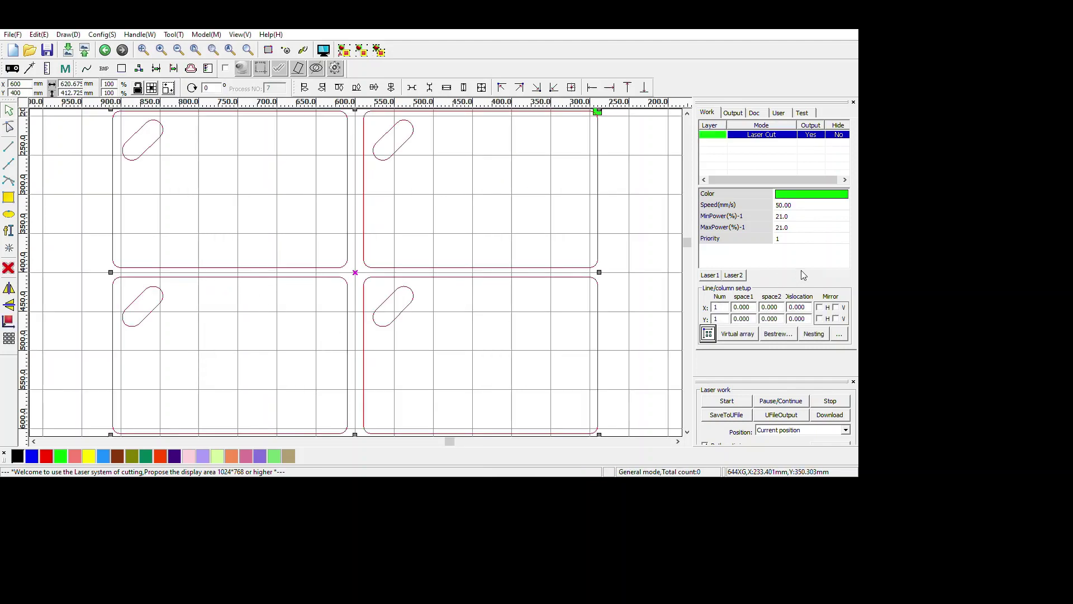
Step: Set the green Laser Cut layer to speed 100, MinPower 25 and MaxPower 25
{"action": "key", "text": "Escape"}
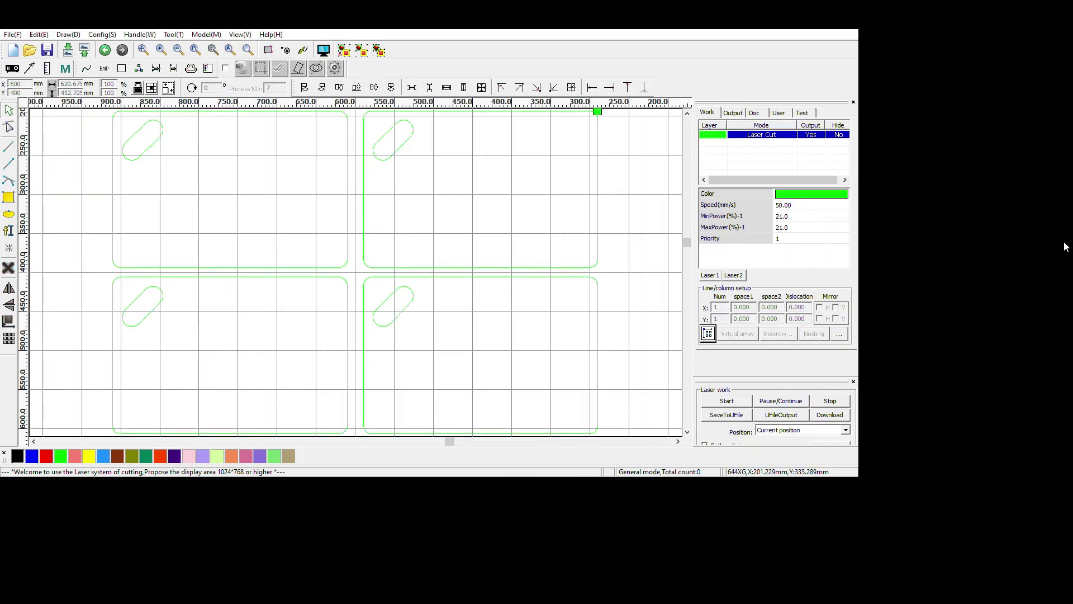
{"action": "key", "text": "Tab"}
{"action": "type", "text": "100"}
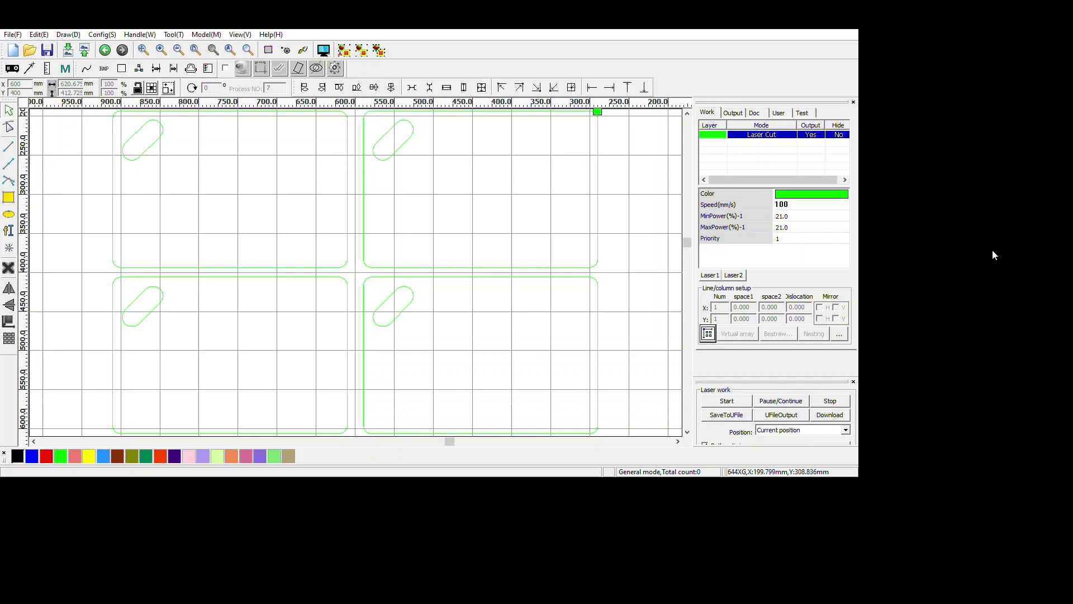
{"action": "key", "text": "Tab"}
{"action": "type", "text": "25"}
{"action": "key", "text": "Tab"}
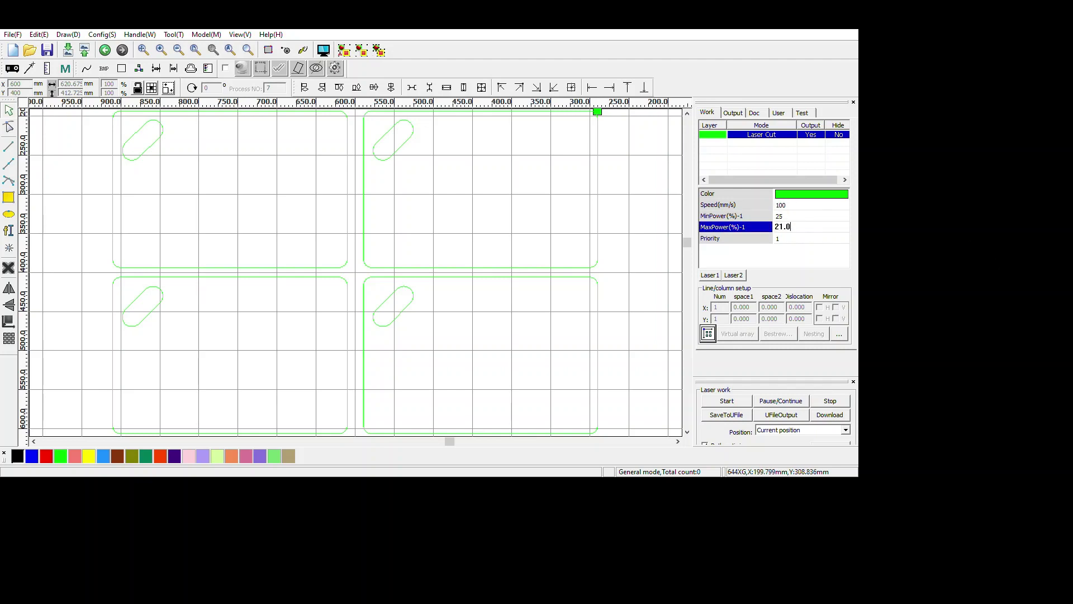
{"action": "type", "text": "25"}
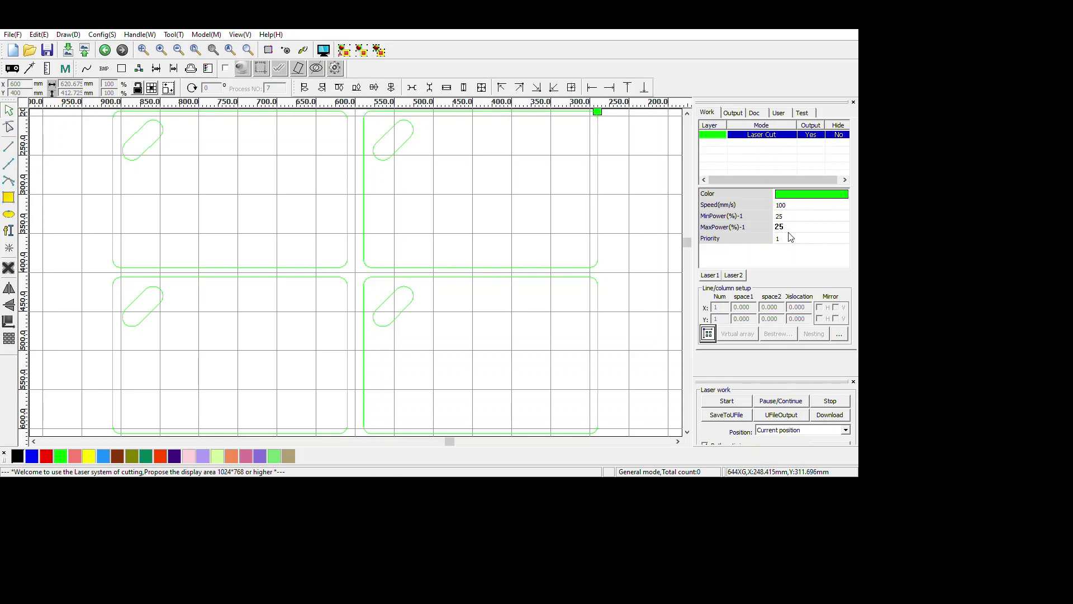
{"action": "key", "text": "Return"}
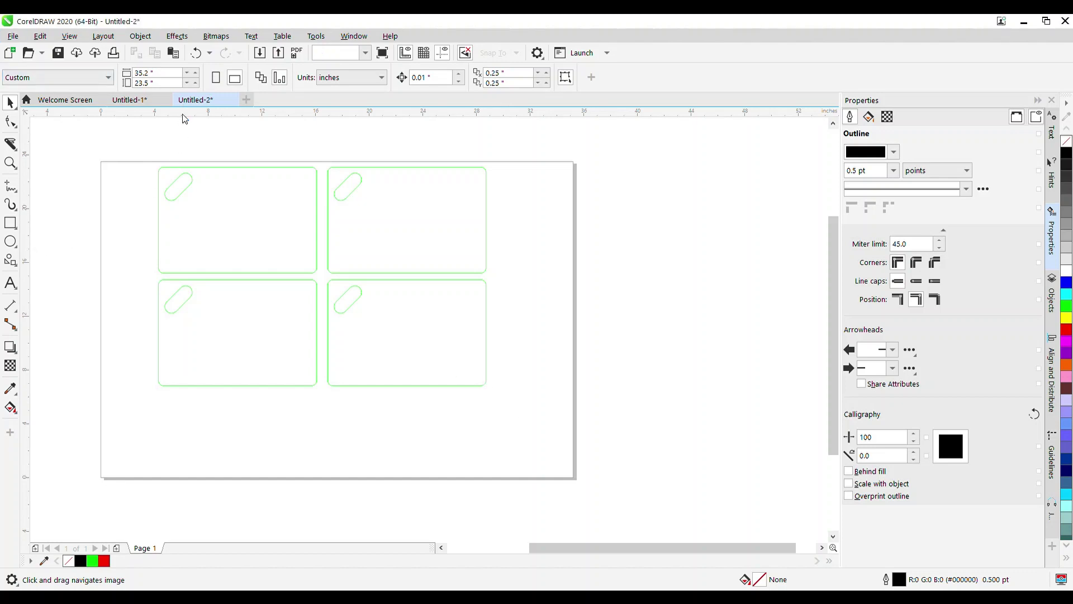
Step: Place the four imported designs and move the right-column pair above the page
{"action": "left_click", "coordinate": [568, 187]}
{"action": "left_click_drag", "start_coordinate": [542, 241], "coordinate": [456, 234]}
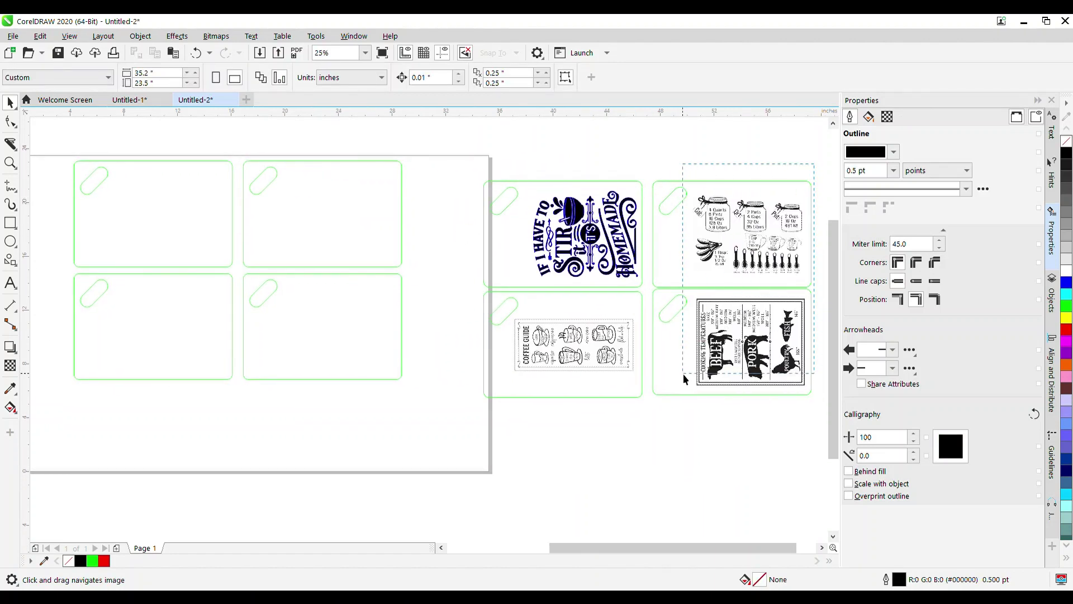
{"action": "left_click_drag", "start_coordinate": [679, 382], "coordinate": [680, 382]}
{"action": "left_click", "coordinate": [725, 266]}
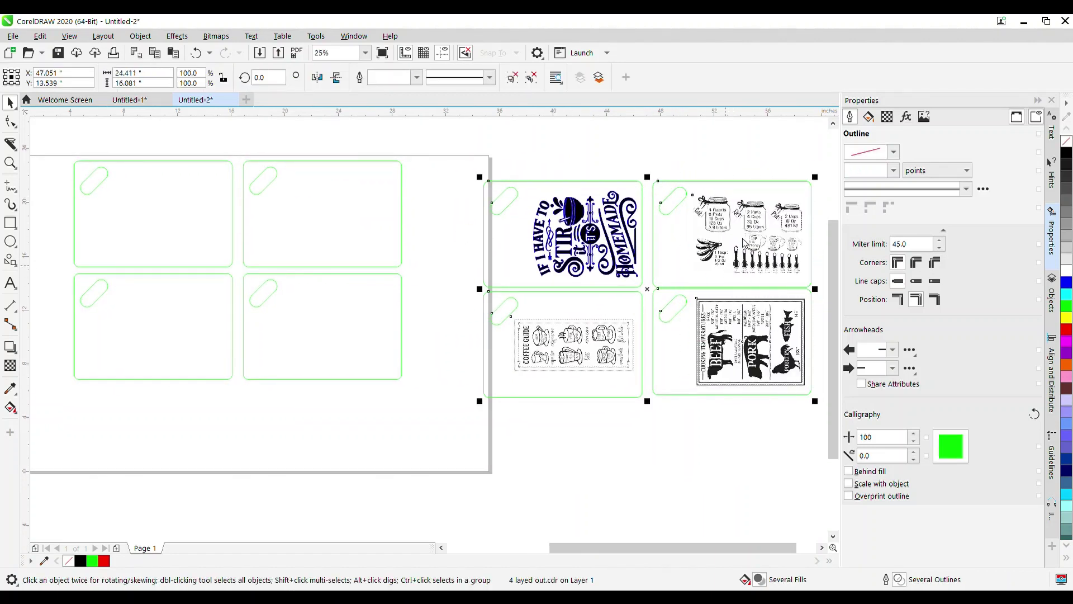
{"action": "left_click", "coordinate": [802, 161]}
{"action": "left_click_drag", "start_coordinate": [817, 165], "coordinate": [756, 333]}
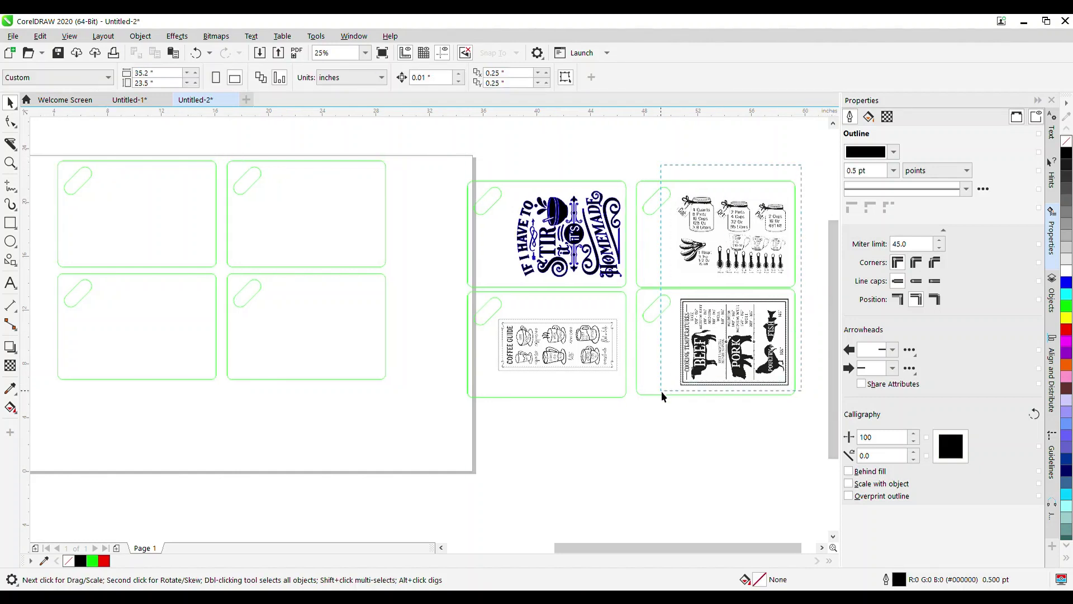
{"action": "left_click_drag", "start_coordinate": [662, 392], "coordinate": [653, 407]}
{"action": "scroll", "coordinate": [653, 407], "scroll_direction": "down", "scroll_amount": 2}
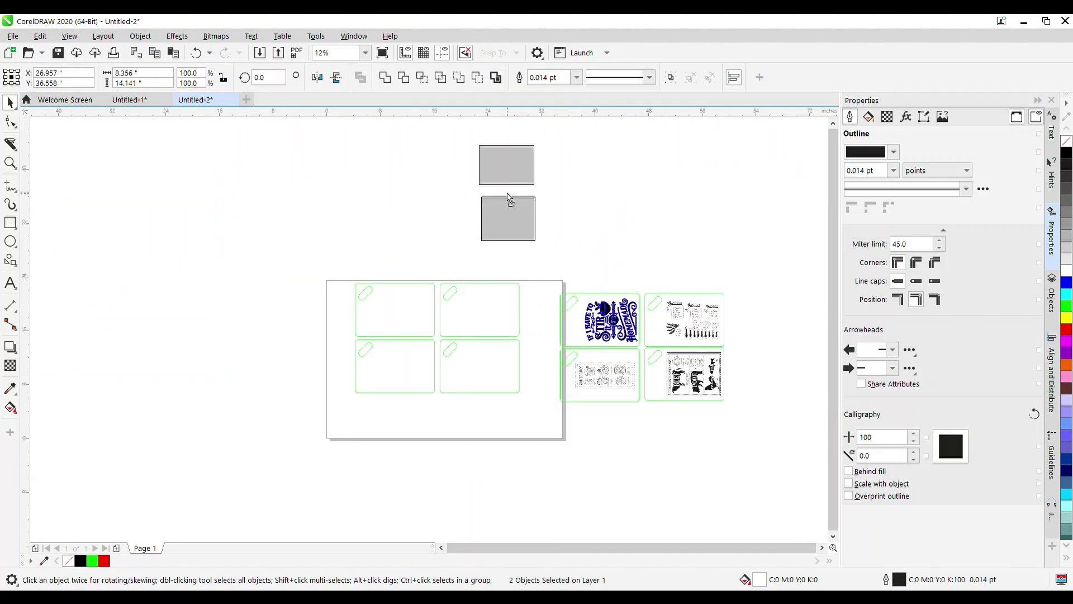
{"action": "left_click_drag", "start_coordinate": [514, 199], "coordinate": [515, 199]}
Step: Move the Stir and COFFEE GUIDE designs up beside the others and delete the leftover green boards
{"action": "left_click_drag", "start_coordinate": [581, 425], "coordinate": [581, 425]}
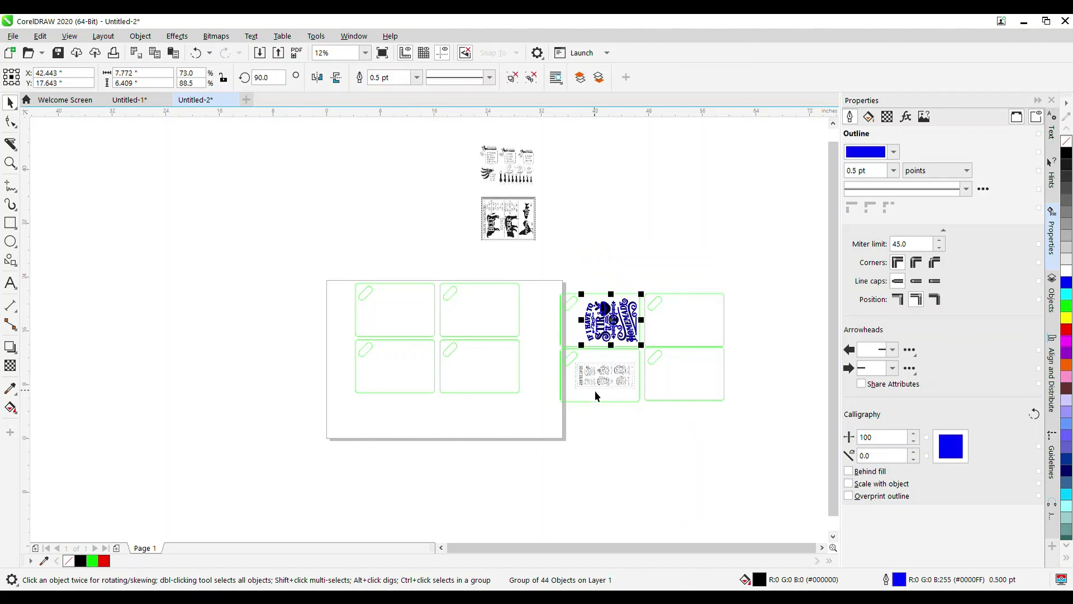
{"action": "left_click_drag", "start_coordinate": [614, 327], "coordinate": [444, 166]}
{"action": "left_click", "coordinate": [604, 376]}
{"action": "mouse_move", "coordinate": [612, 382]}
{"action": "left_mouse_down"}
{"action": "mouse_move", "coordinate": [626, 433]}
{"action": "mouse_move", "coordinate": [606, 383]}
{"action": "mouse_move", "coordinate": [434, 259]}
{"action": "mouse_move", "coordinate": [526, 239]}
{"action": "mouse_move", "coordinate": [418, 226]}
{"action": "left_mouse_up"}
{"action": "left_click_drag", "start_coordinate": [795, 258], "coordinate": [771, 336]}
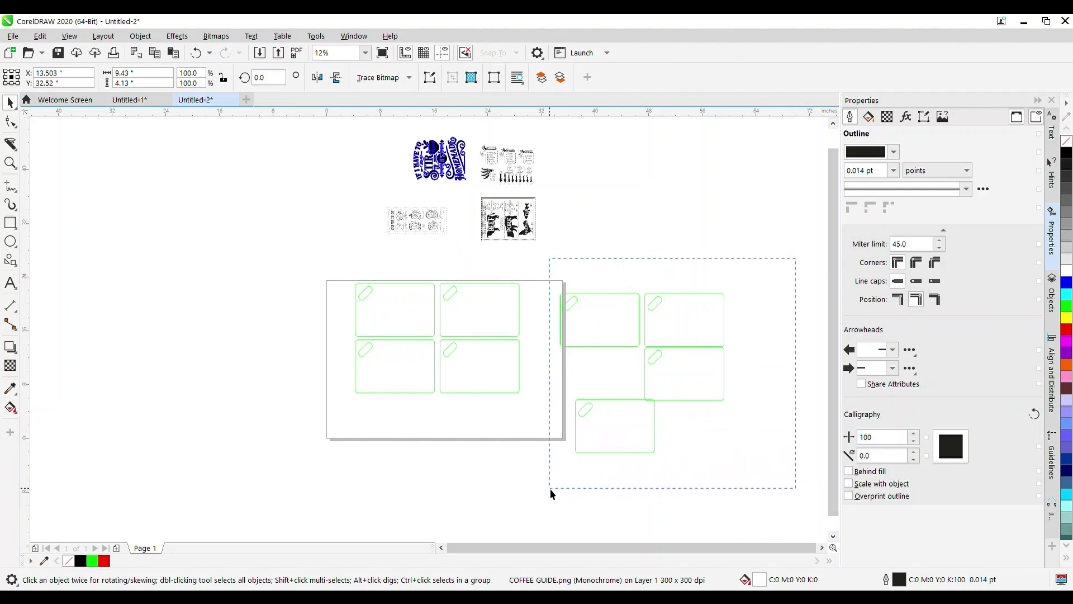
{"action": "key", "text": "Delete"}
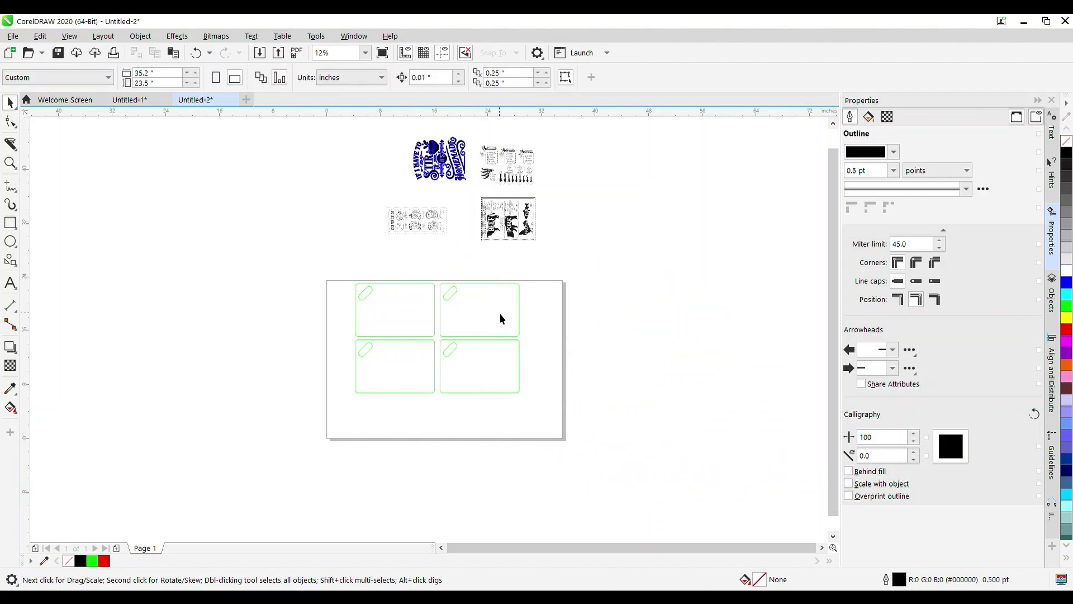
Step: Move the four designs off the right side of the page
{"action": "scroll", "coordinate": [407, 283], "scroll_direction": "up", "scroll_amount": 2}
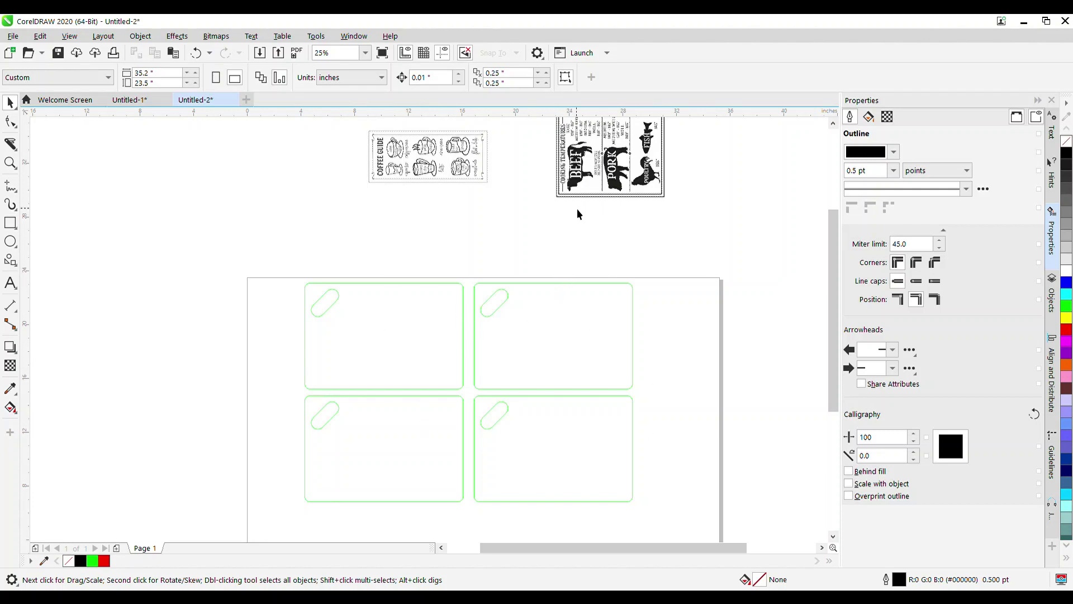
{"action": "scroll", "coordinate": [578, 214], "scroll_direction": "down", "scroll_amount": 2}
{"action": "left_click_drag", "start_coordinate": [376, 132], "coordinate": [377, 133]}
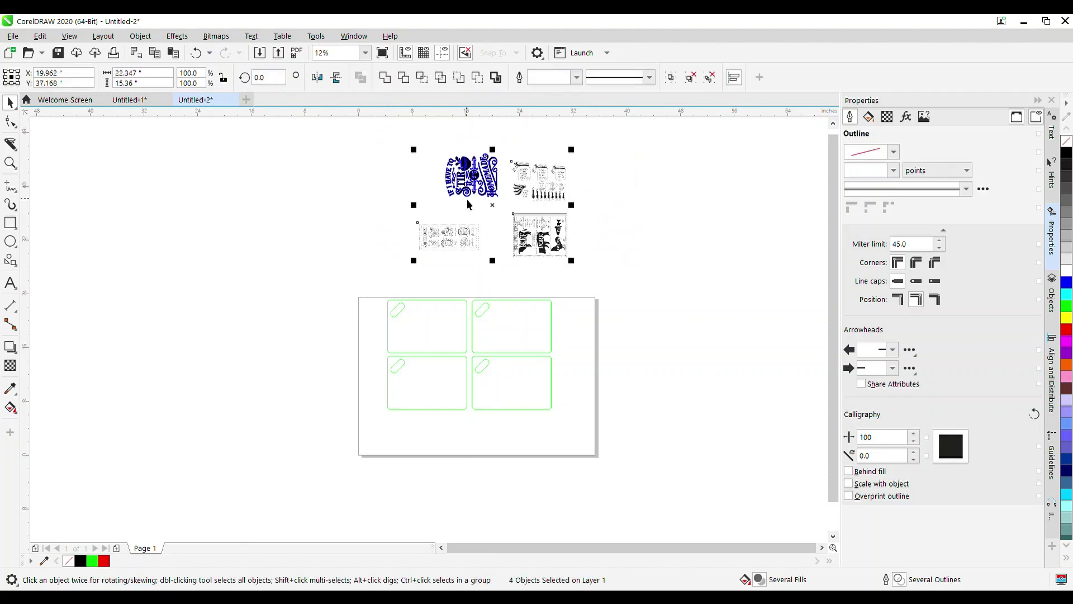
{"action": "left_click_drag", "start_coordinate": [490, 210], "coordinate": [661, 372]}
{"action": "left_click", "coordinate": [525, 443]}
Step: Recolour the four board outlines on the page from green to red
{"action": "scroll", "coordinate": [525, 442], "scroll_direction": "up", "scroll_amount": 2}
{"action": "left_click_drag", "start_coordinate": [584, 401], "coordinate": [176, 115]}
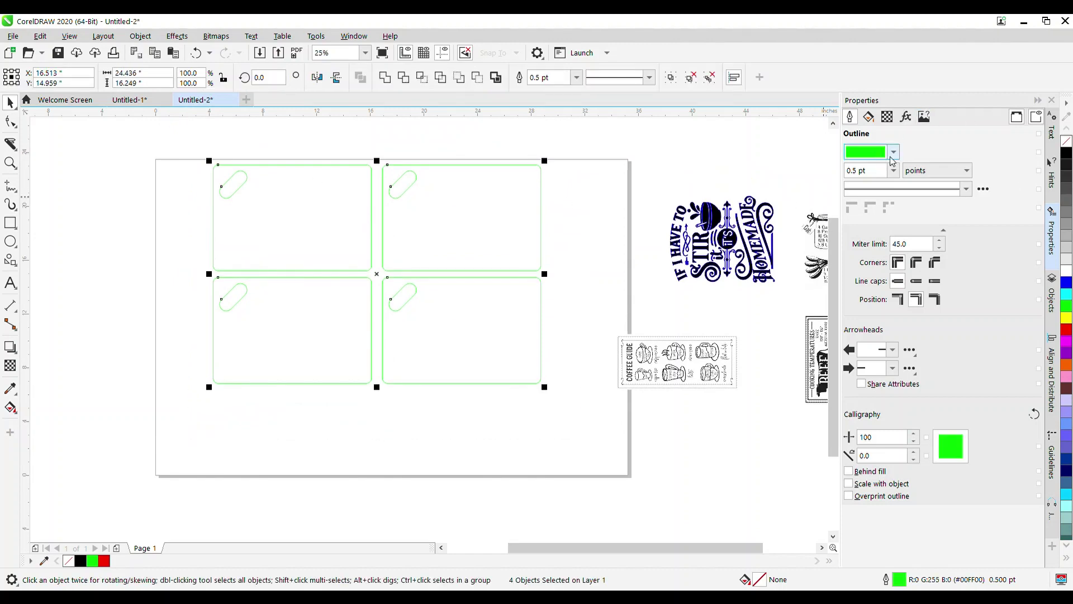
{"action": "key", "text": "ctrl+z"}
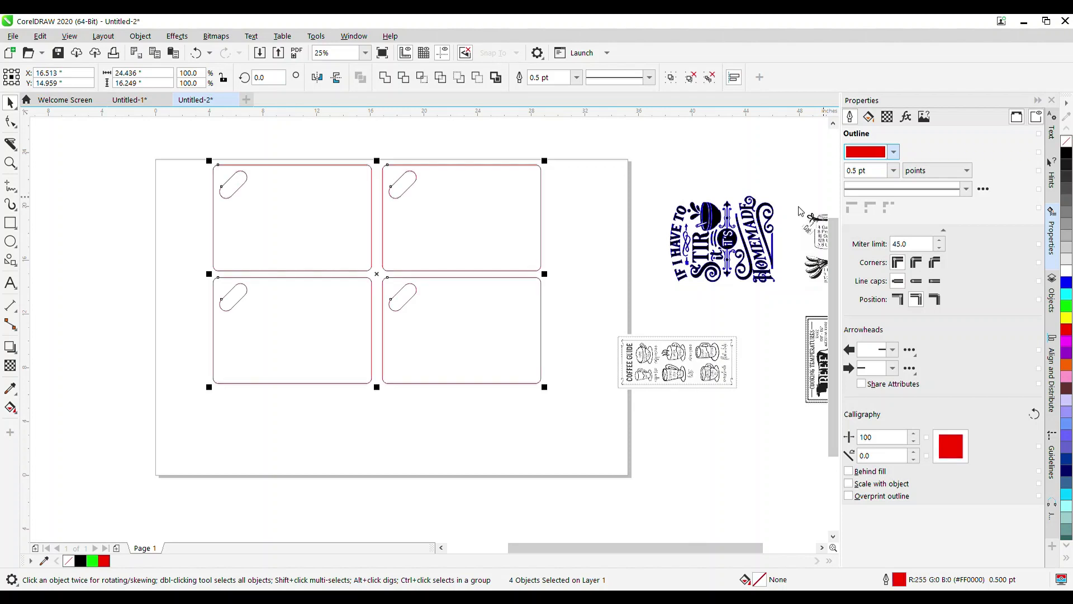
{"action": "left_click", "coordinate": [601, 297]}
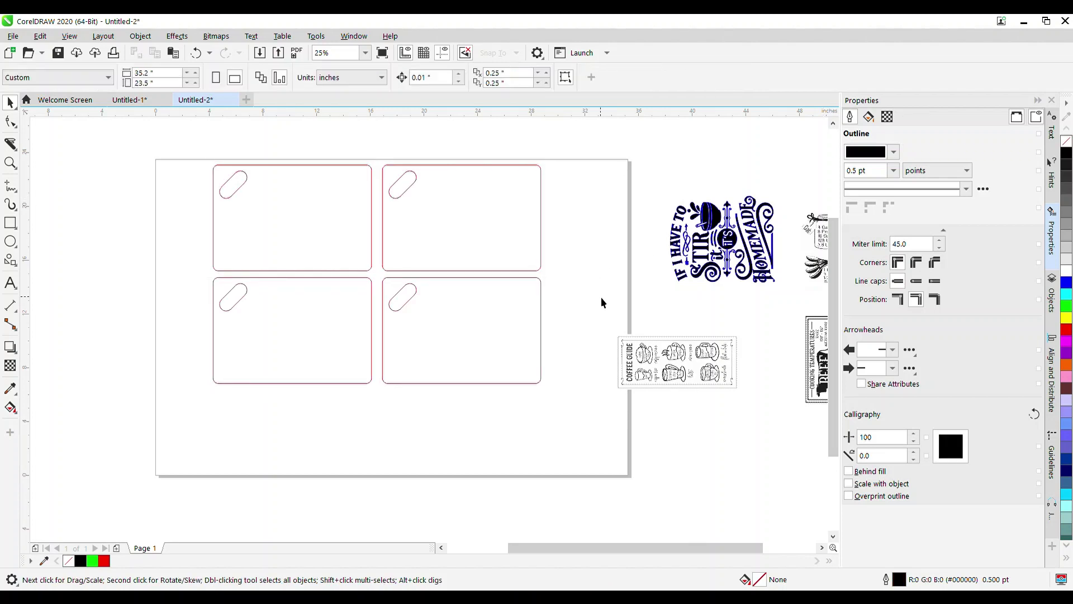
Step: Move the Stir, COFFEE GUIDE, measuring-cups and COOKING TEMPS designs into their boards
{"action": "left_click_drag", "start_coordinate": [601, 297], "coordinate": [566, 278]}
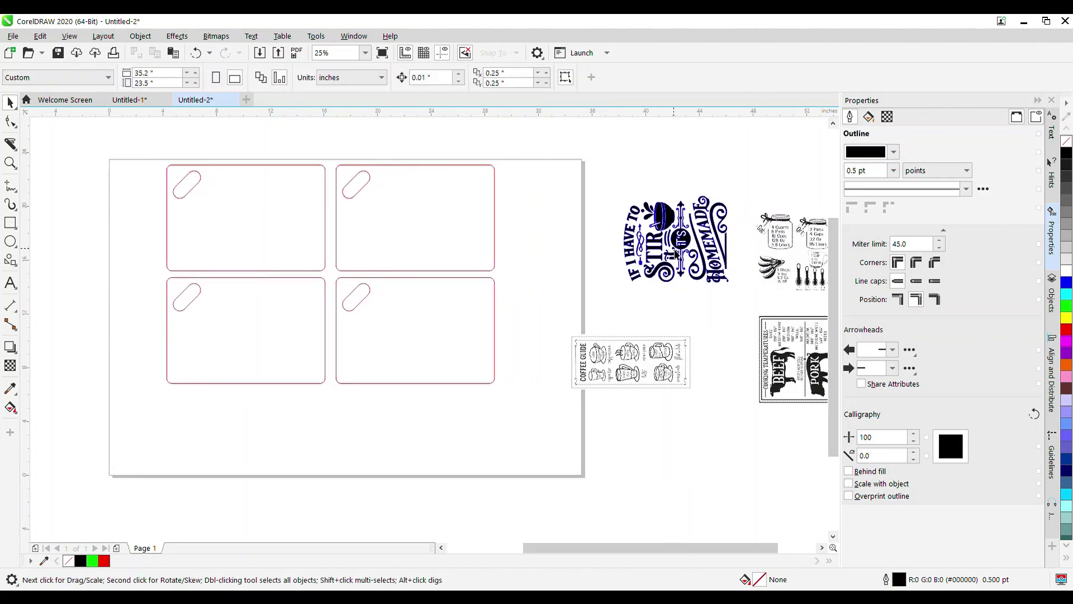
{"action": "left_click", "coordinate": [677, 245]}
{"action": "left_click_drag", "start_coordinate": [684, 246], "coordinate": [447, 228]}
{"action": "left_click_drag", "start_coordinate": [601, 360], "coordinate": [446, 335]}
{"action": "left_click_drag", "start_coordinate": [810, 252], "coordinate": [262, 220]}
{"action": "left_click", "coordinate": [752, 363]}
{"action": "left_click_drag", "start_coordinate": [806, 363], "coordinate": [255, 343]}
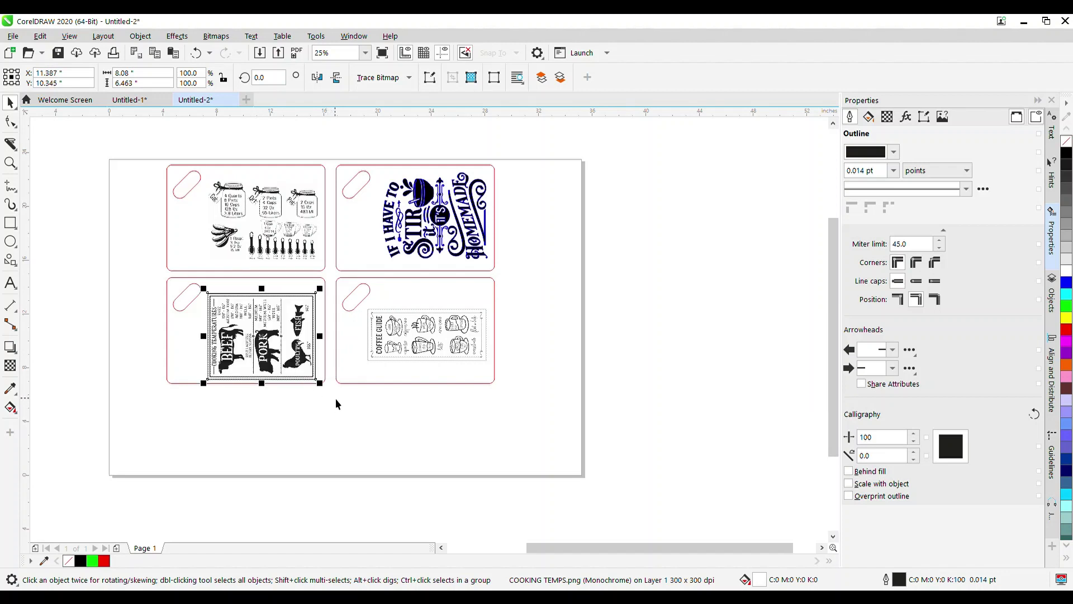
Step: Select each board together with its design to check the placement
{"action": "left_click_drag", "start_coordinate": [335, 398], "coordinate": [516, 266]}
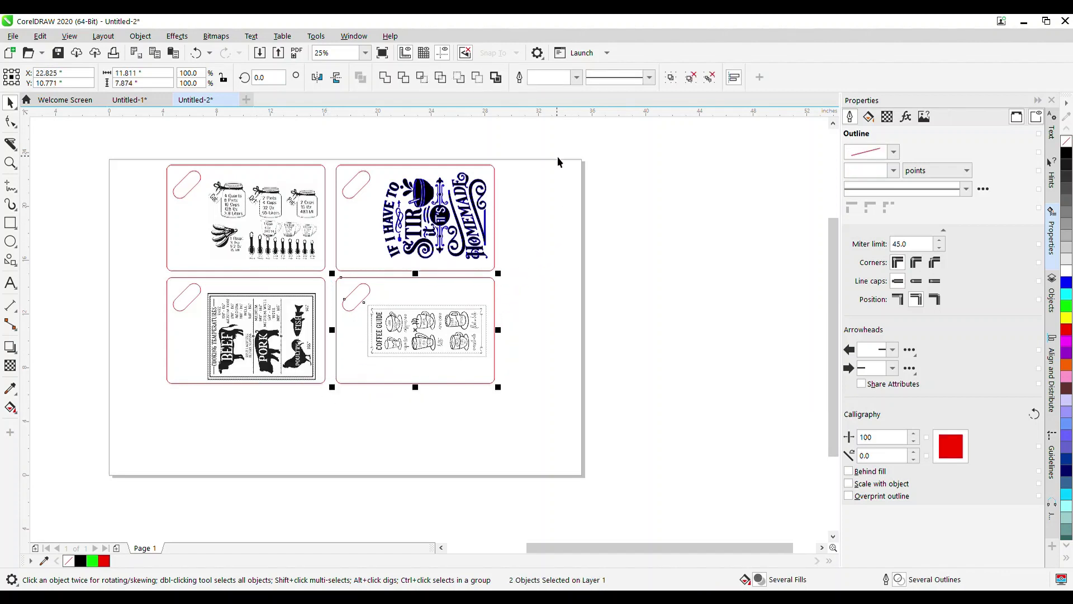
{"action": "left_click_drag", "start_coordinate": [556, 153], "coordinate": [333, 274]}
{"action": "left_click_drag", "start_coordinate": [141, 151], "coordinate": [329, 277]}
{"action": "left_click_drag", "start_coordinate": [144, 407], "coordinate": [448, 392]}
{"action": "scroll", "coordinate": [572, 302], "scroll_direction": "up", "scroll_amount": 1}
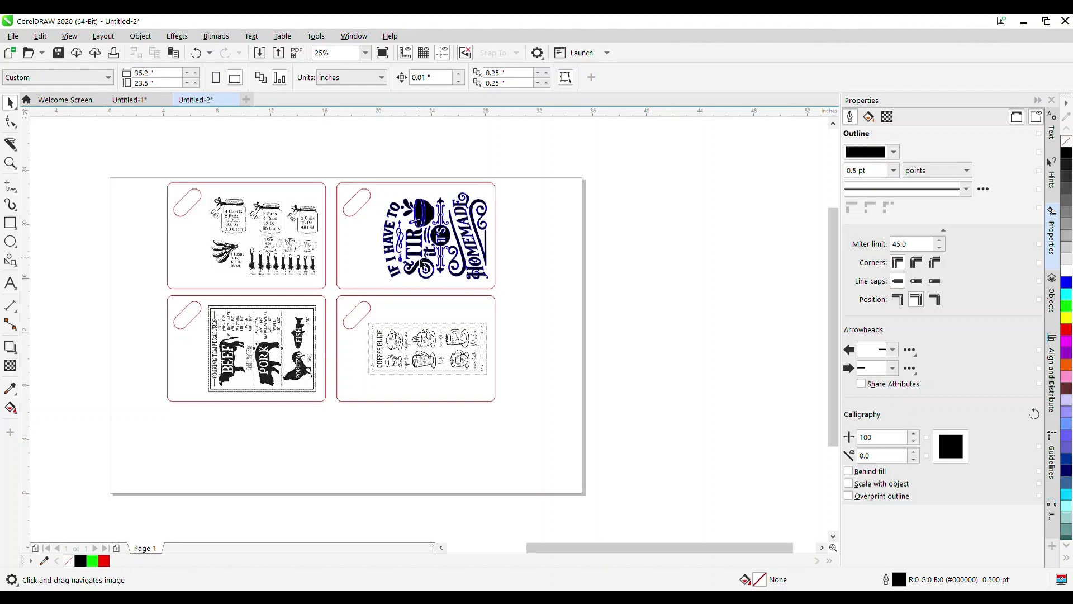
{"action": "scroll", "coordinate": [418, 242], "scroll_direction": "up", "scroll_amount": 2}
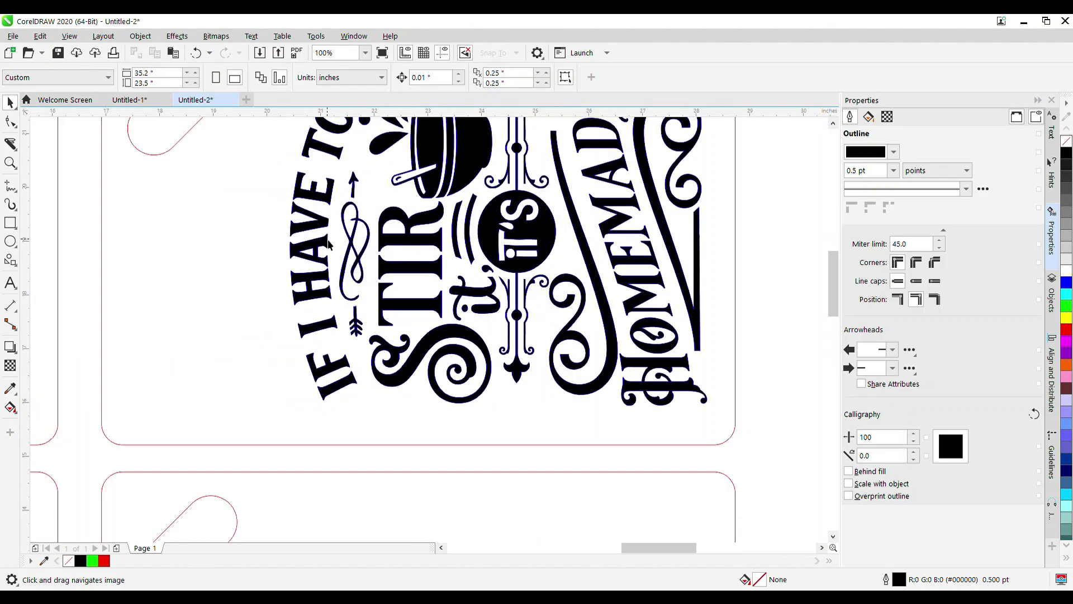
{"action": "scroll", "coordinate": [316, 293], "scroll_direction": "down", "scroll_amount": 1}
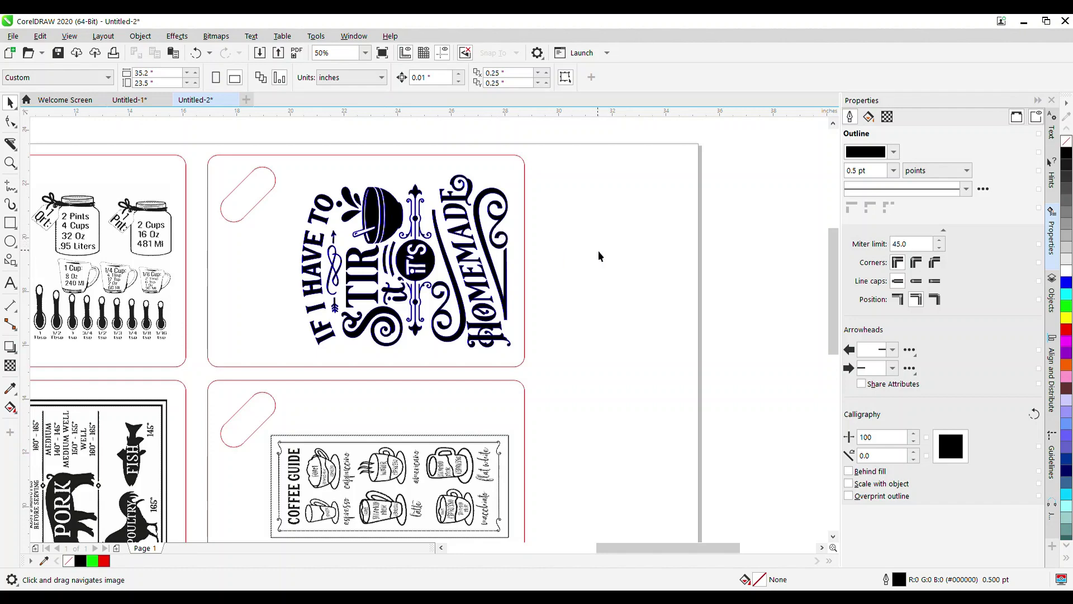
{"action": "scroll", "coordinate": [615, 250], "scroll_direction": "down", "scroll_amount": 2}
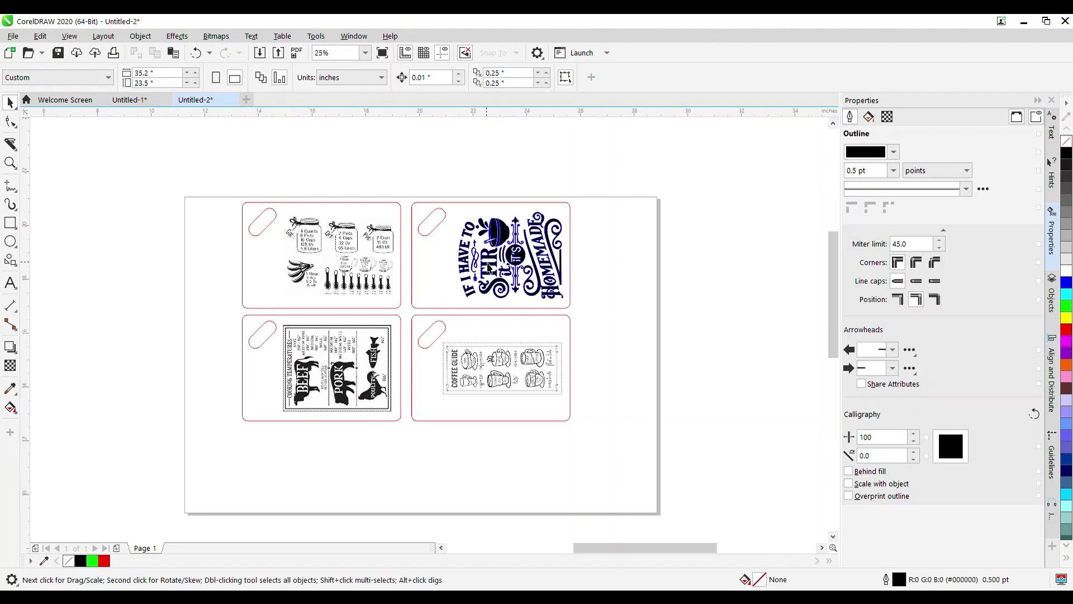
{"action": "scroll", "coordinate": [488, 267], "scroll_direction": "up", "scroll_amount": 2}
{"action": "scroll", "coordinate": [488, 268], "scroll_direction": "down", "scroll_amount": 2}
{"action": "left_click_drag", "start_coordinate": [488, 267], "coordinate": [492, 240]}
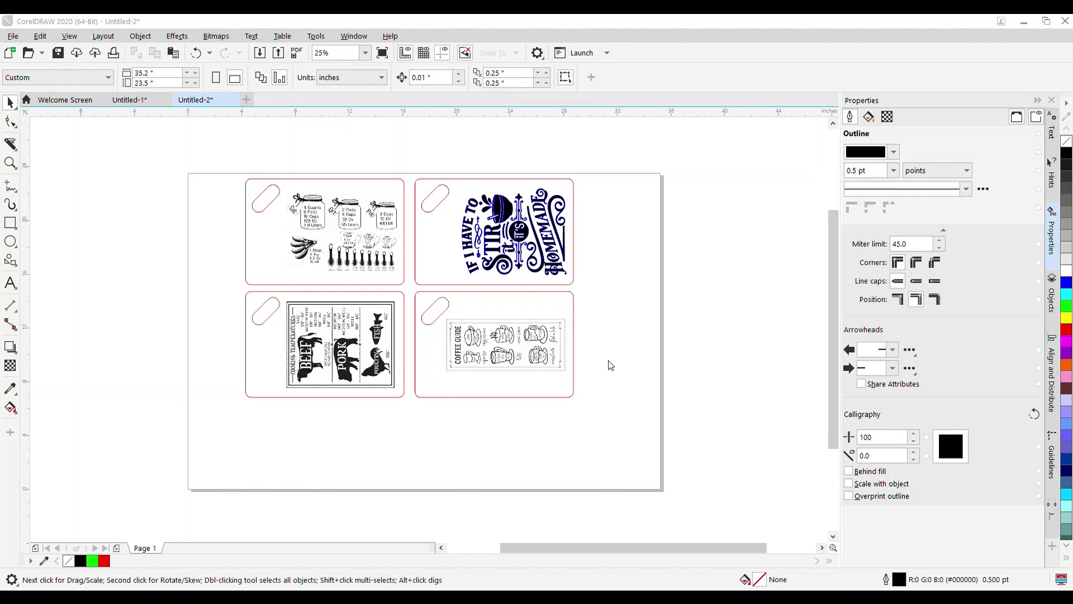
{"action": "left_click", "coordinate": [641, 447]}
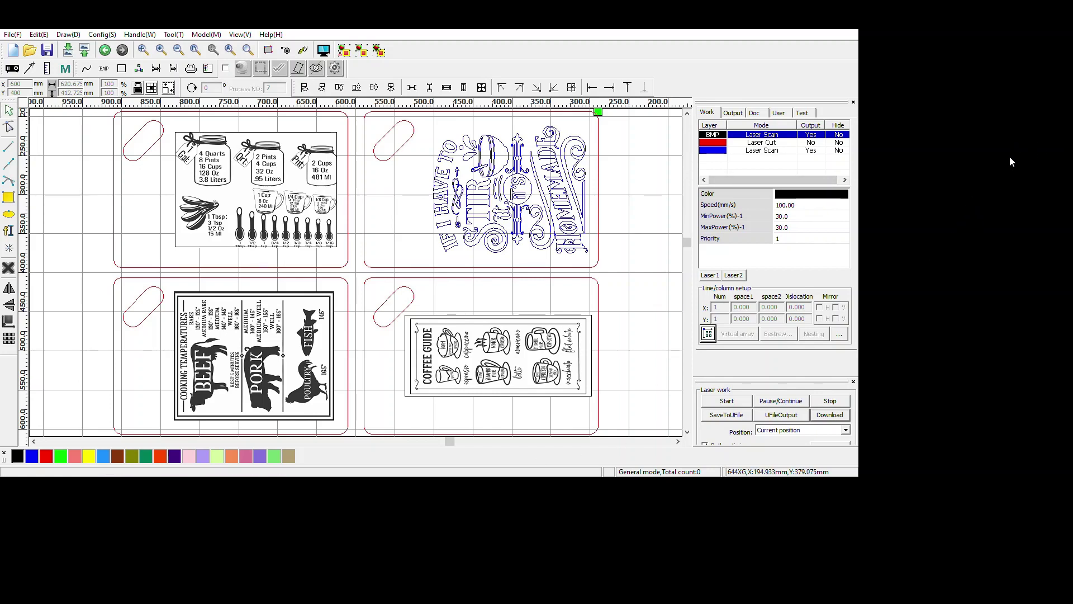
Step: Set the red Laser Cut layer's Output to No
{"action": "key", "text": "Down"}
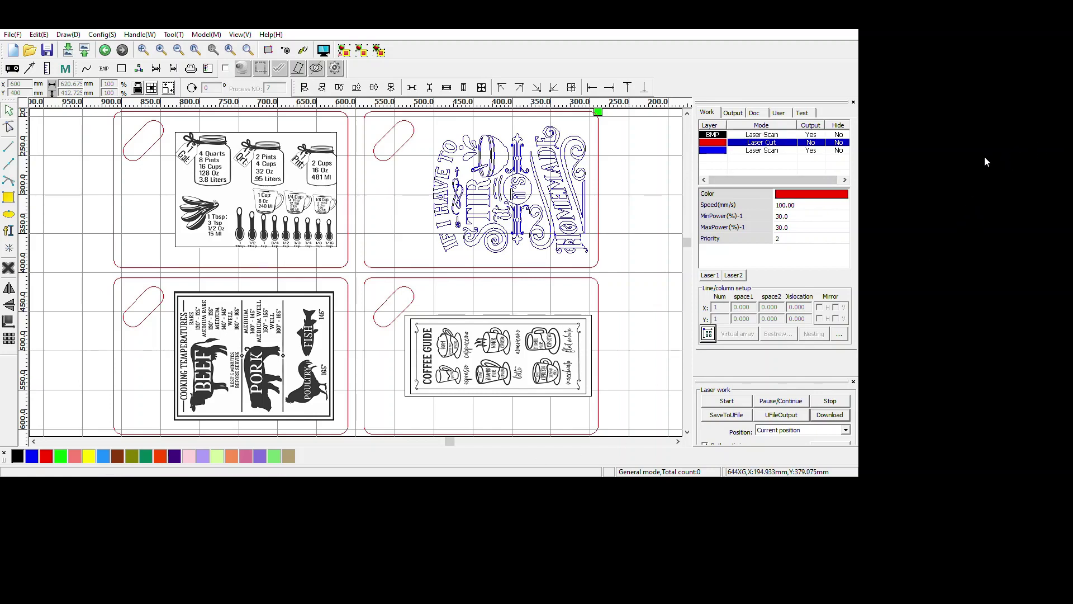
{"action": "left_click", "coordinate": [1016, 168]}
Step: Set the blue Laser Scan layer to speed 375, MinPower 65 and MaxPower 65
{"action": "key", "text": "Down"}
{"action": "left_click", "coordinate": [805, 205]}
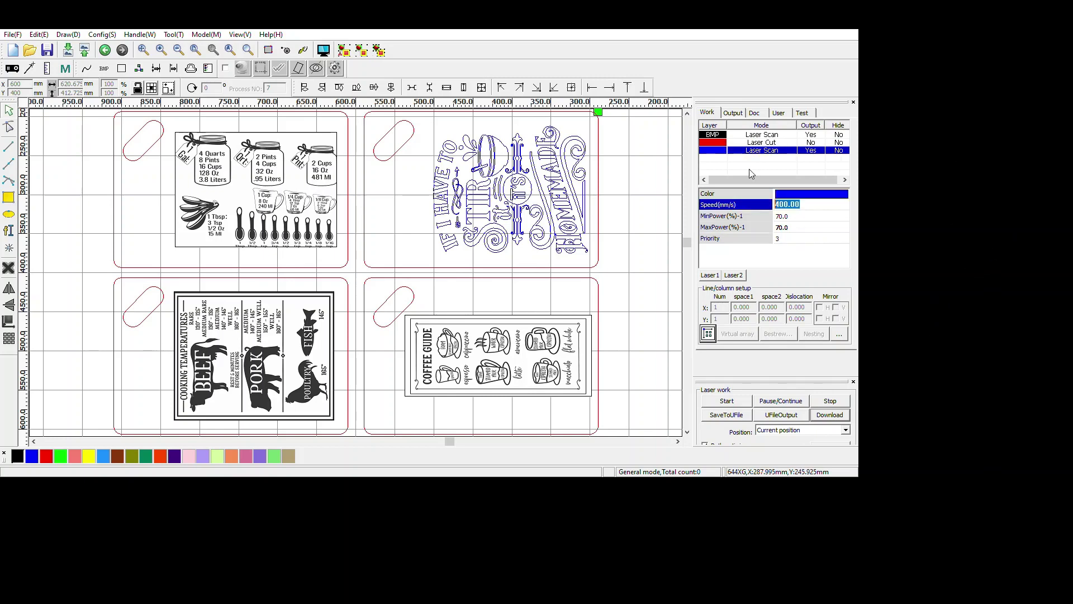
{"action": "type", "text": "3"}
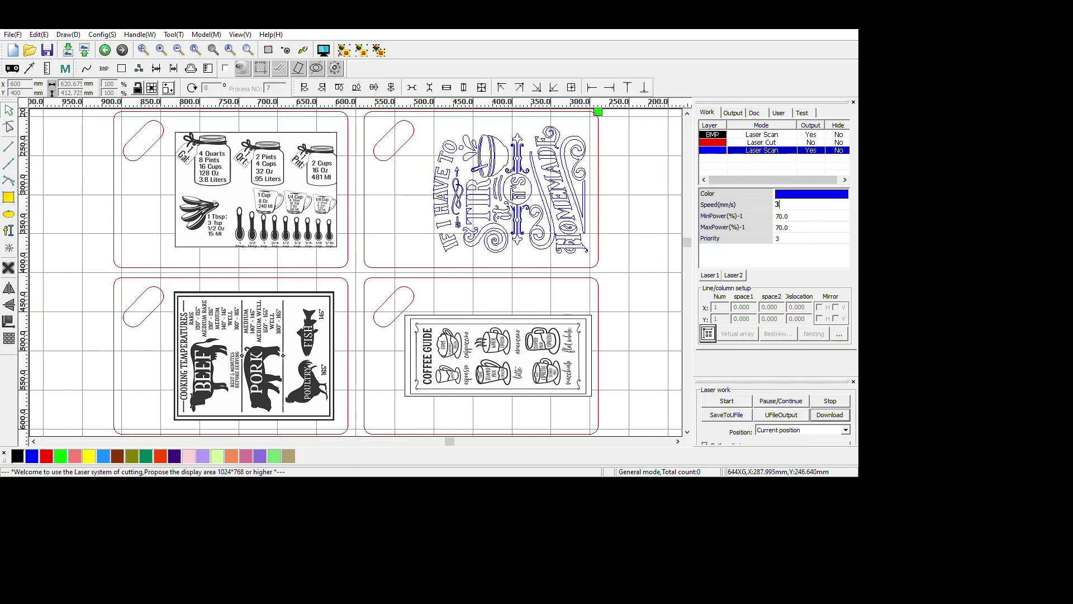
{"action": "type", "text": "375"}
{"action": "key", "text": "Down"}
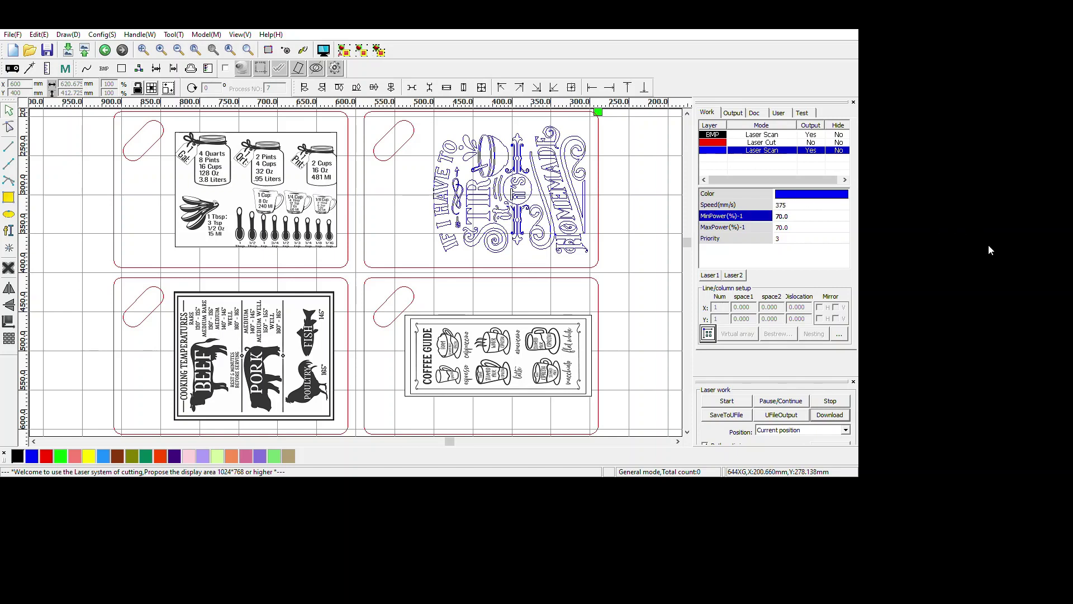
{"action": "type", "text": "65"}
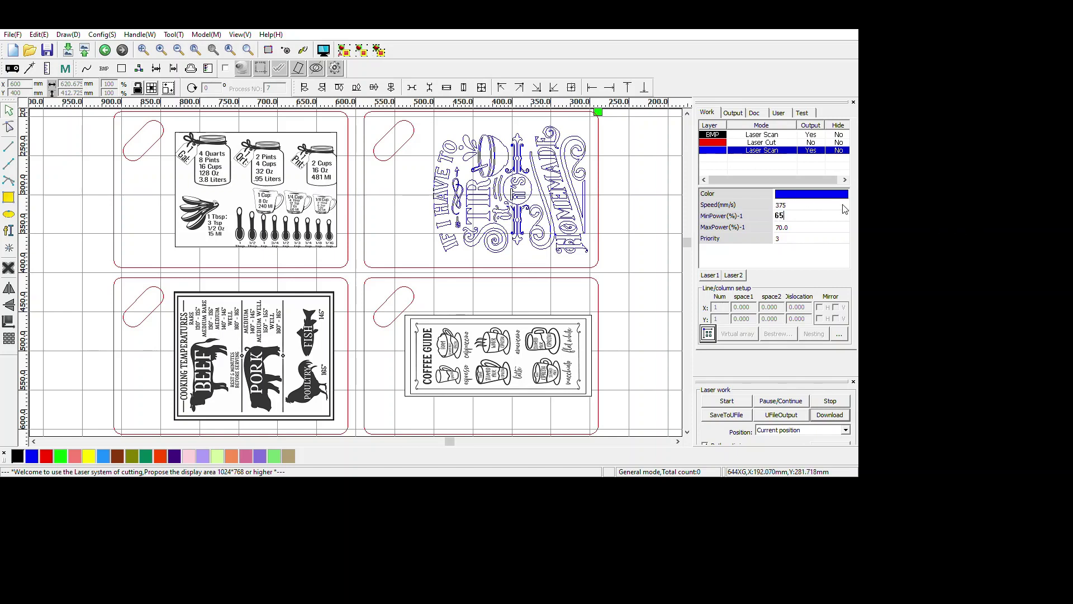
{"action": "key", "text": "Down"}
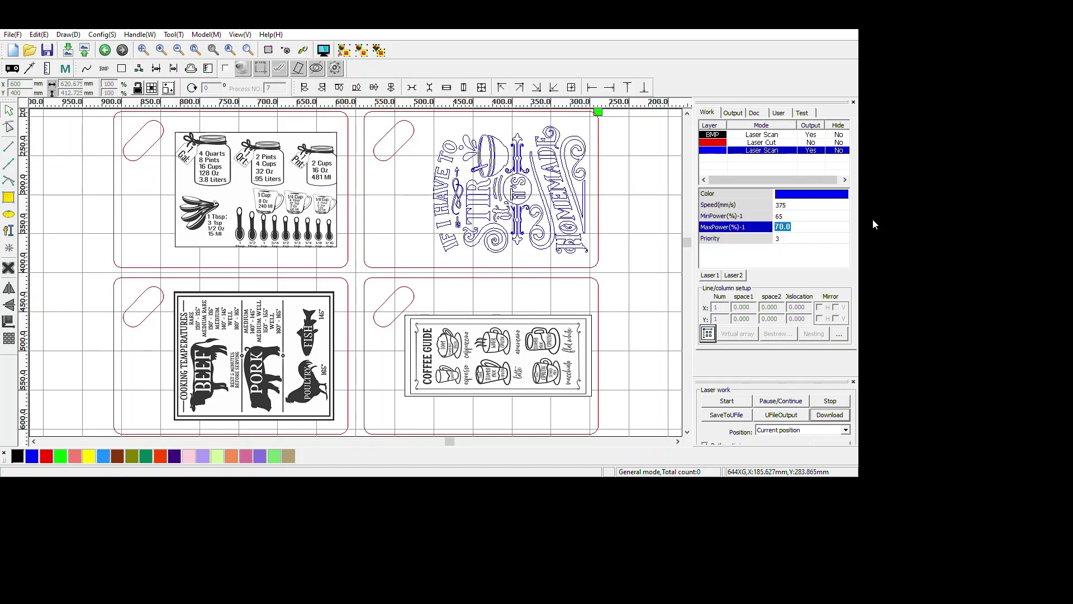
{"action": "type", "text": "65"}
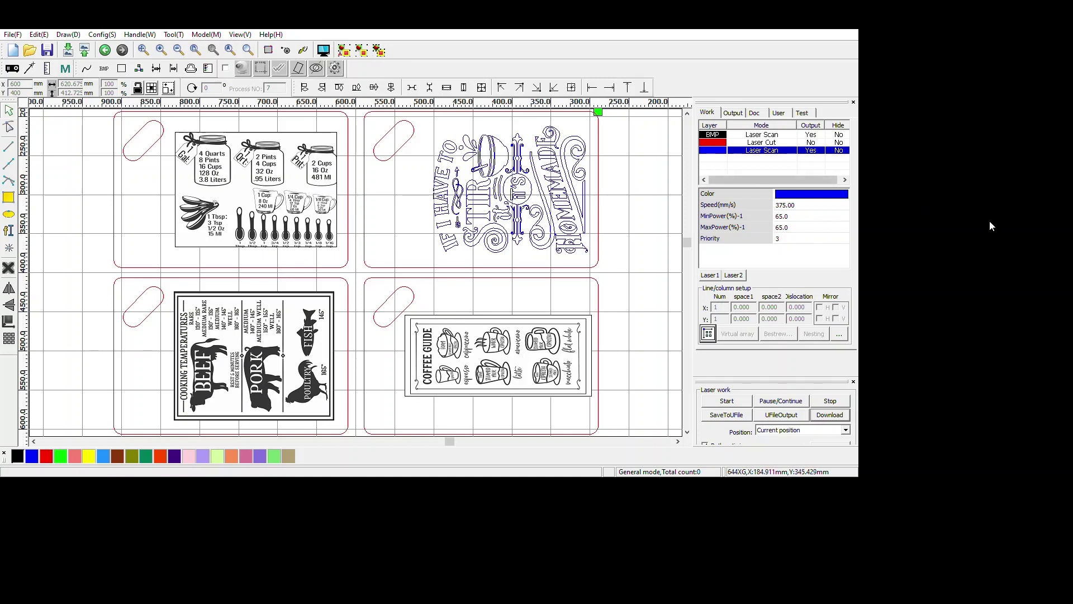
Step: Give the BMP layer speed 375 with MinPower and MaxPower both 65
{"action": "key", "text": "Up"}
{"action": "key", "text": "Up"}
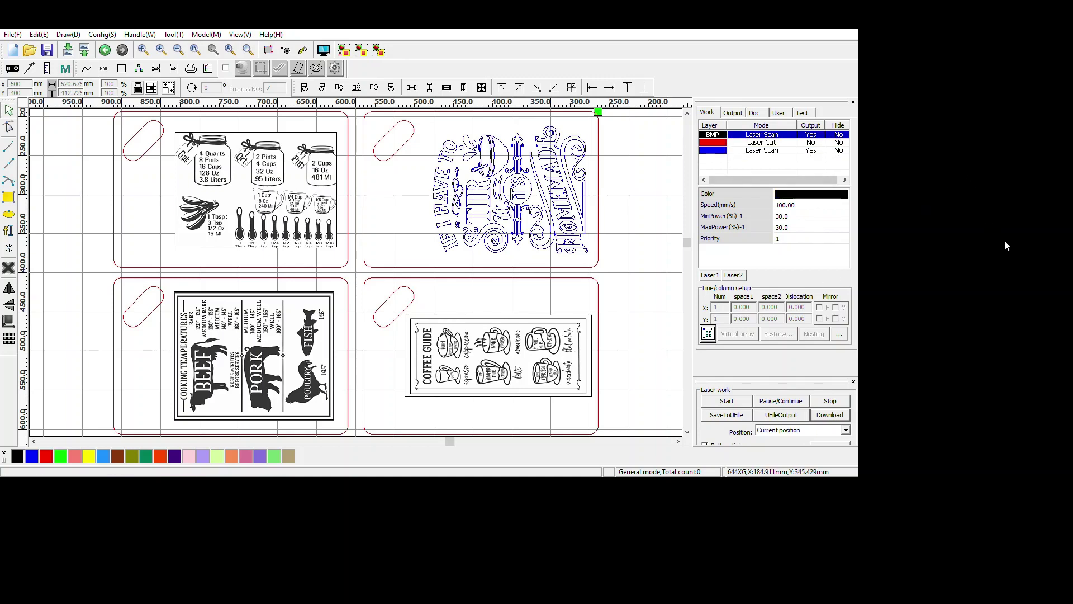
{"action": "key", "text": "Tab"}
{"action": "key", "text": "ctrl+a"}
{"action": "type", "text": "375"}
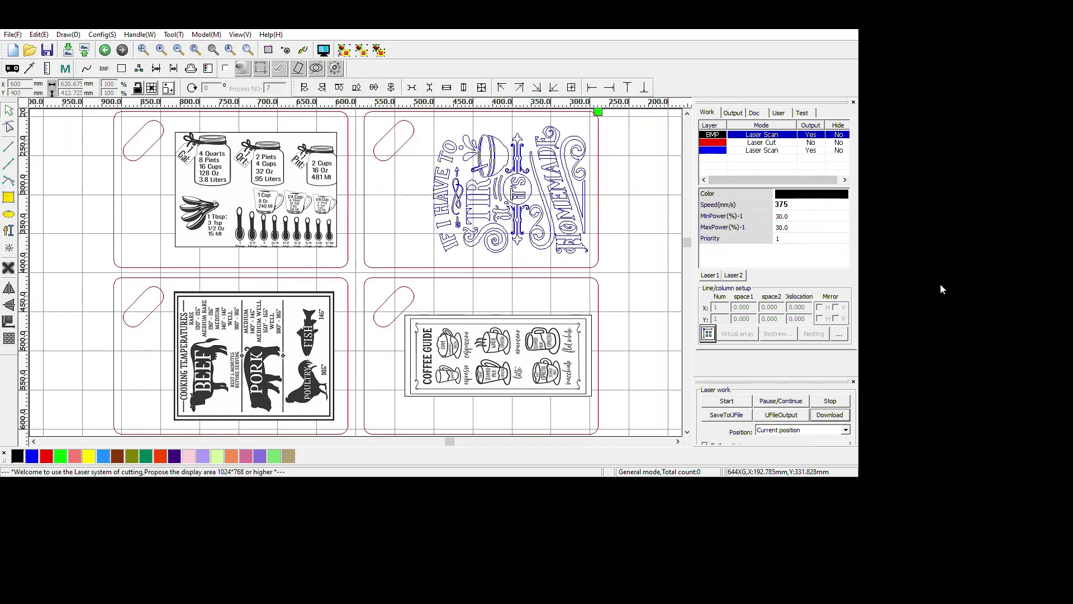
{"action": "key", "text": "Tab"}
{"action": "key", "text": "ctrl+a"}
{"action": "type", "text": "65"}
{"action": "key", "text": "Tab"}
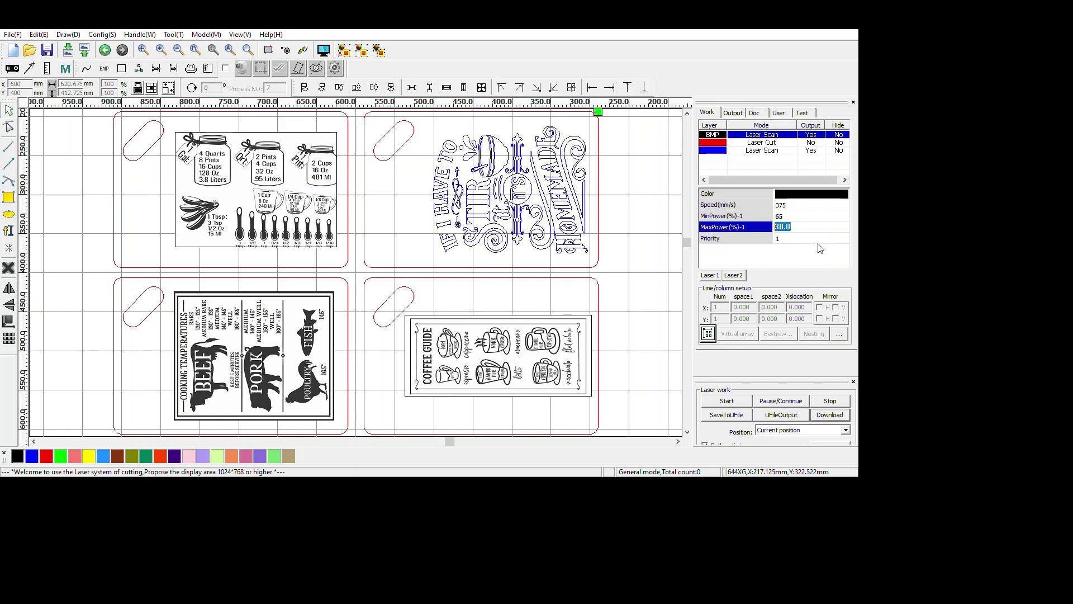
{"action": "type", "text": "65"}
{"action": "key", "text": "Return"}
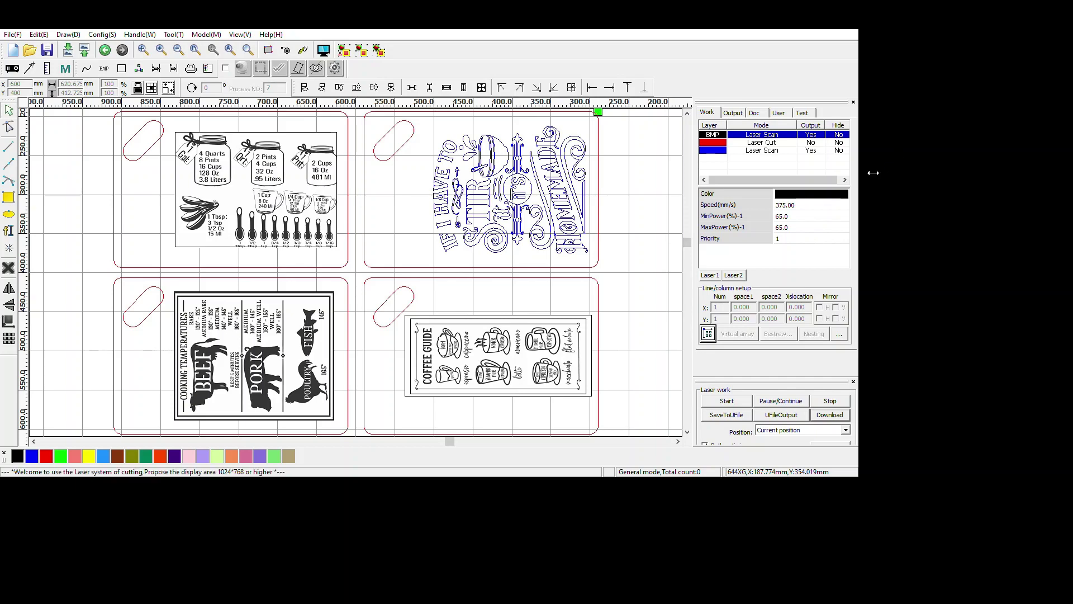
Step: Zoom to the full page frame (F8) and pan to centre the four board designs on the bed
{"action": "left_click", "coordinate": [762, 150]}
{"action": "scroll", "coordinate": [536, 308], "scroll_direction": "down", "scroll_amount": 3}
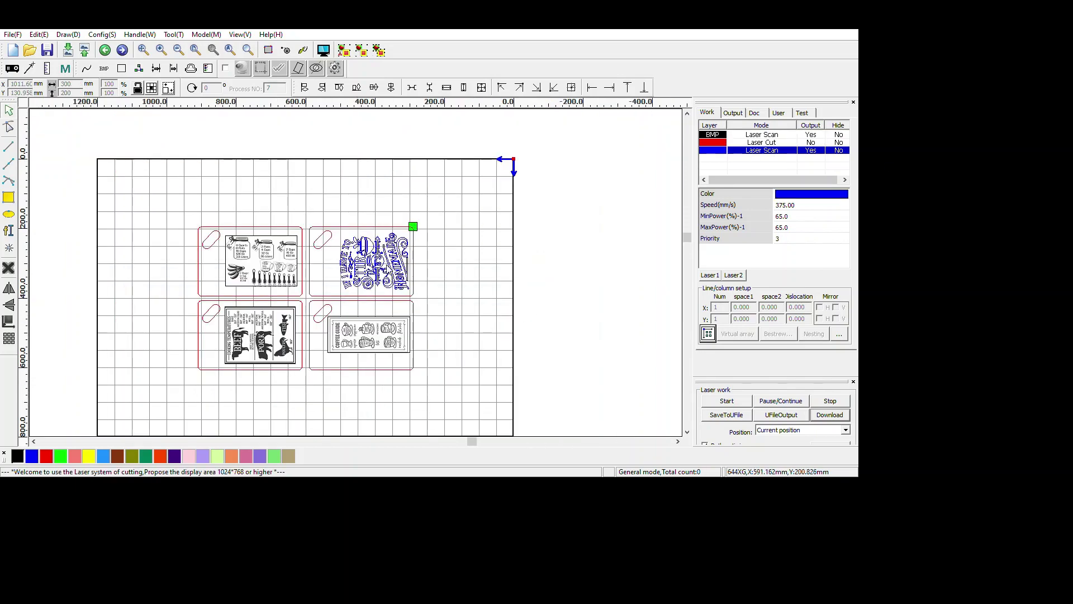
{"action": "scroll", "coordinate": [425, 423], "scroll_direction": "up", "scroll_amount": 1}
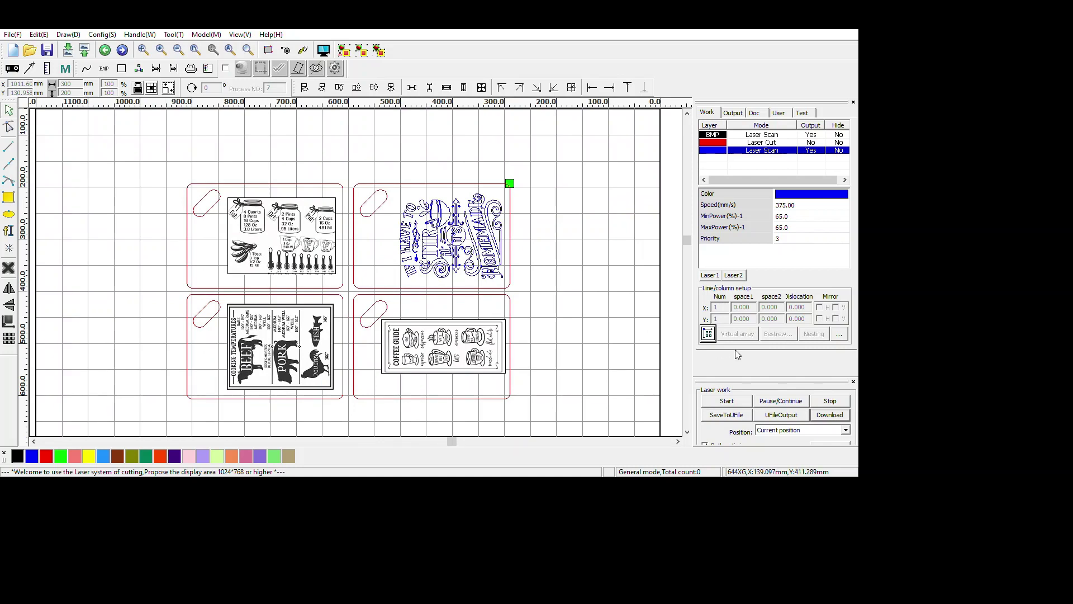
{"action": "key", "text": "F8"}
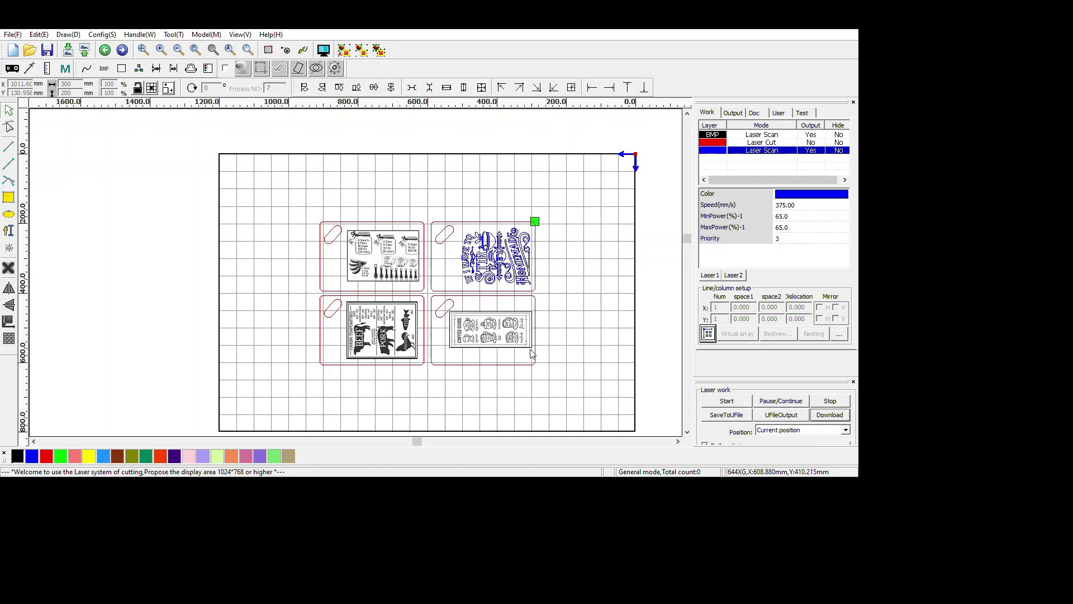
{"action": "left_click_drag", "start_coordinate": [240, 314], "coordinate": [227, 288]}
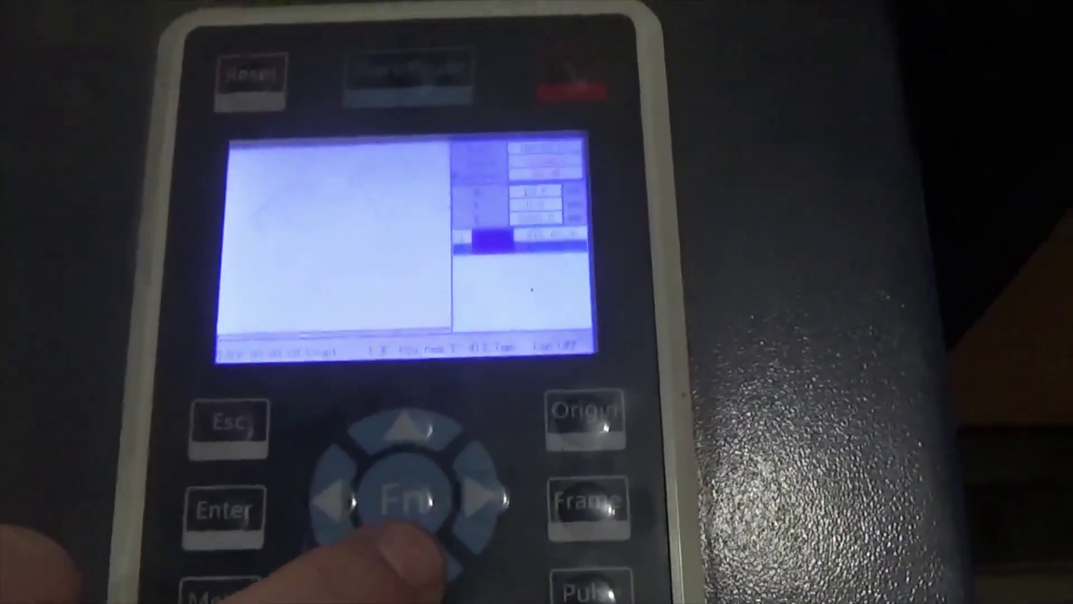
{"action": "key", "text": "Return"}
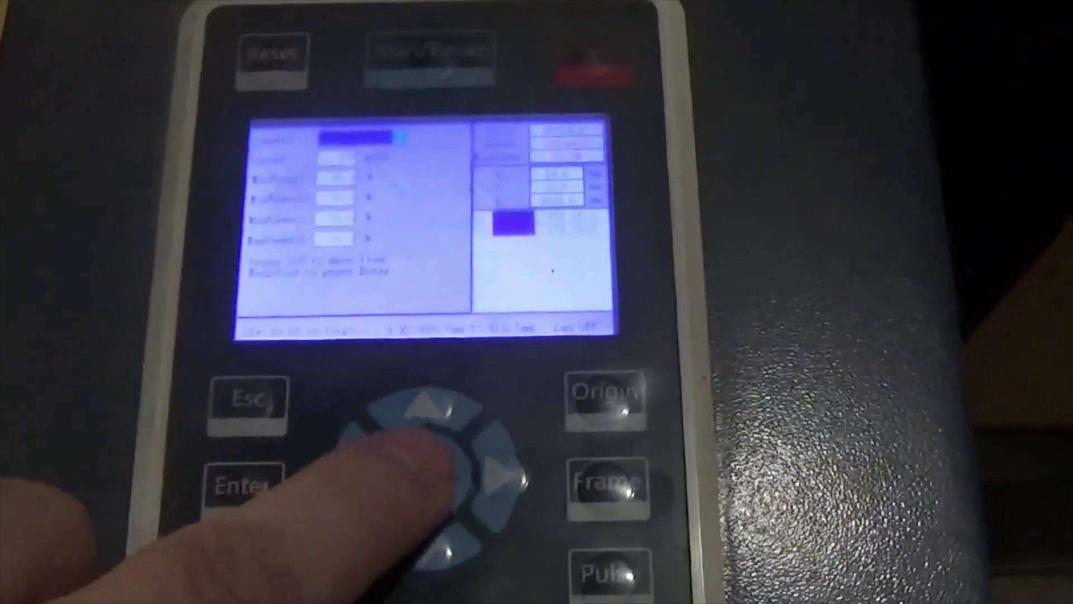